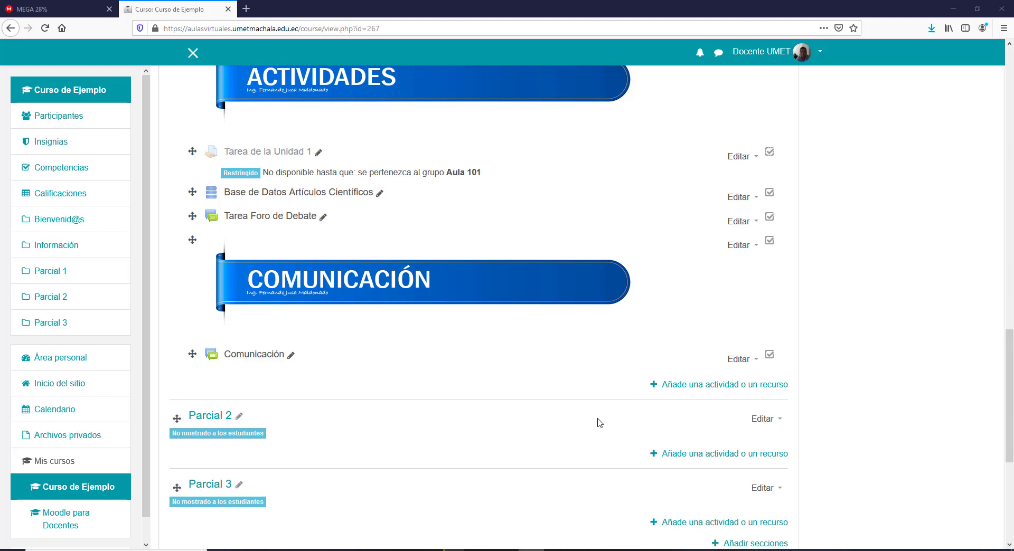
- Add a new Wiki activity to the Parcial 1 section of the course
left_click(686, 386)
scroll(483, 320, "down", 5)
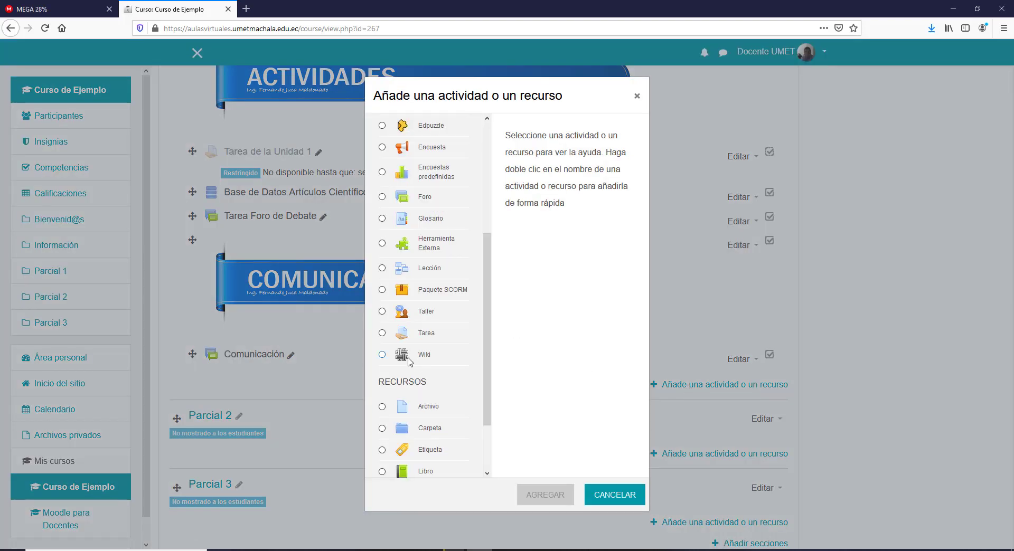
left_click(396, 357)
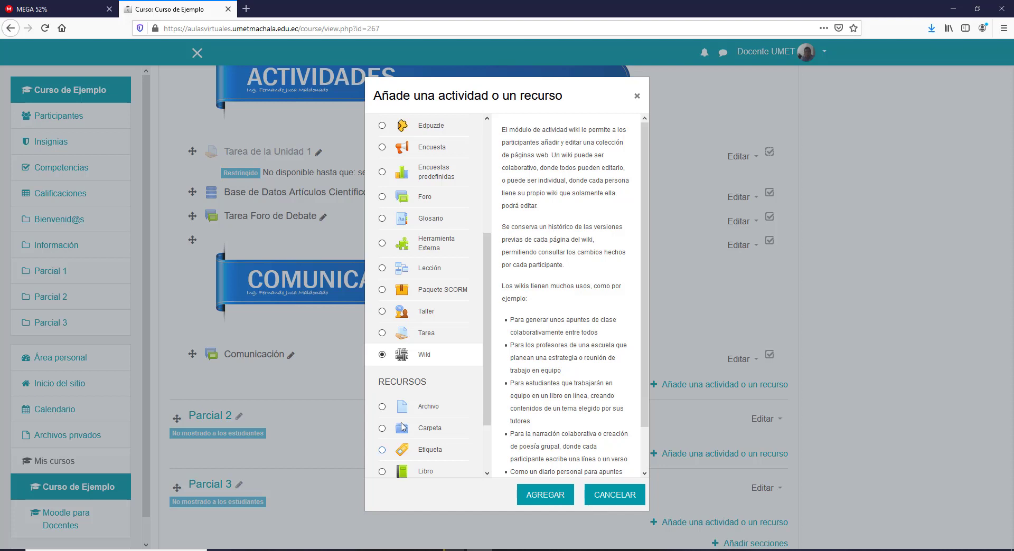
left_click(539, 497)
- Name the wiki "ePortafolio Unidad 1" and enter the description "Escribir el detalle de que se desea, parámetros, metodología, etc"
scroll(404, 335, "down", 2)
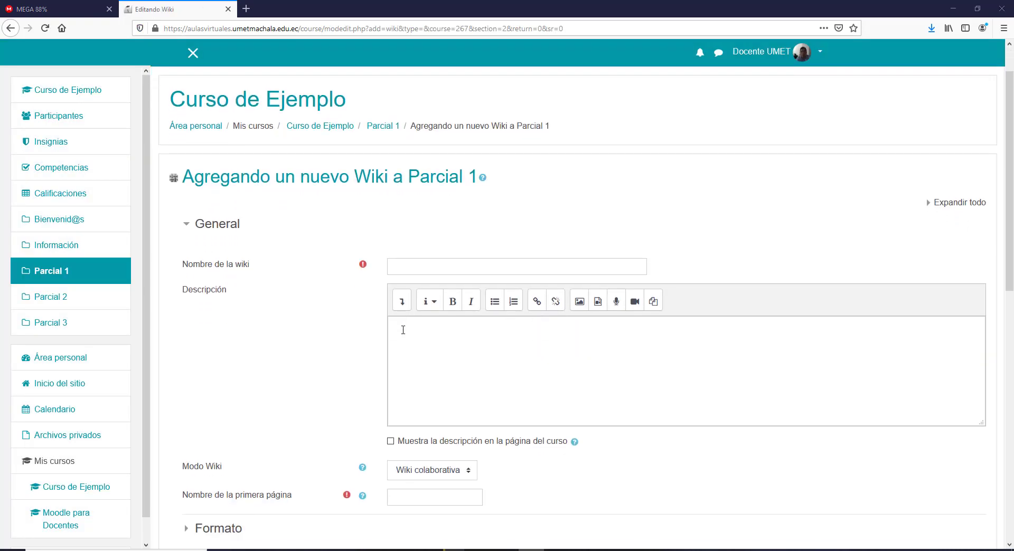
left_click(425, 214)
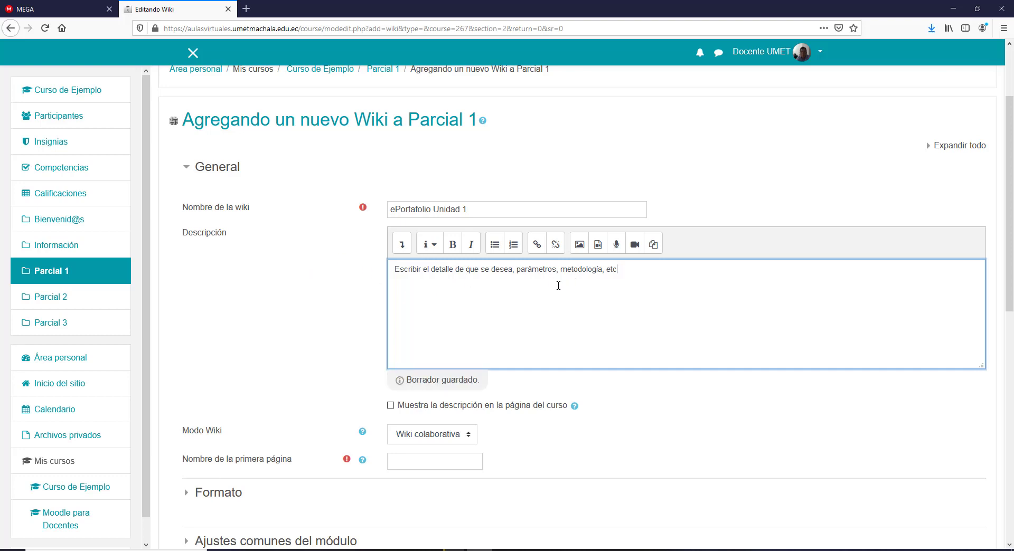
- Switch the wiki mode to Wiki individual and back to Wiki colaborativa
scroll(558, 286, "down", 4)
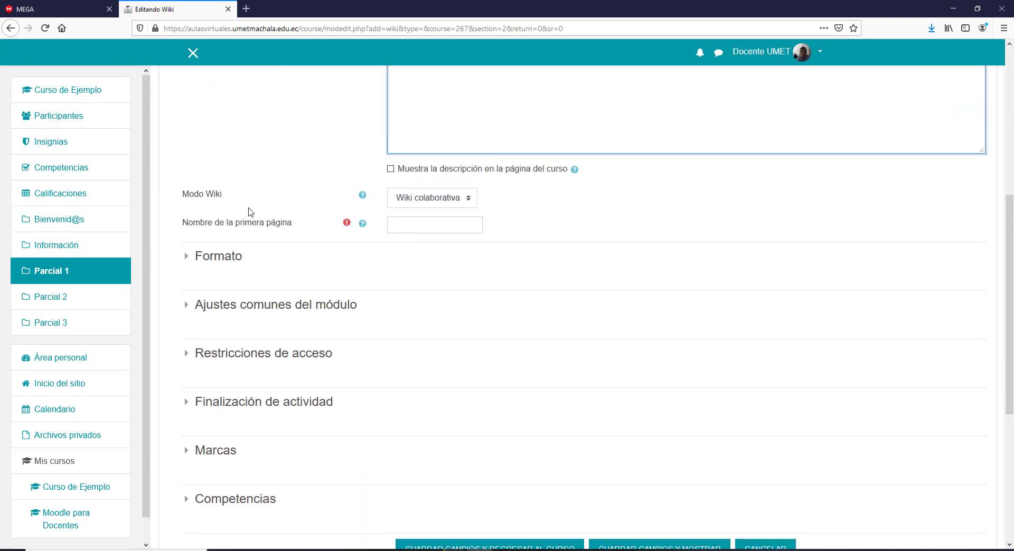
left_click(441, 202)
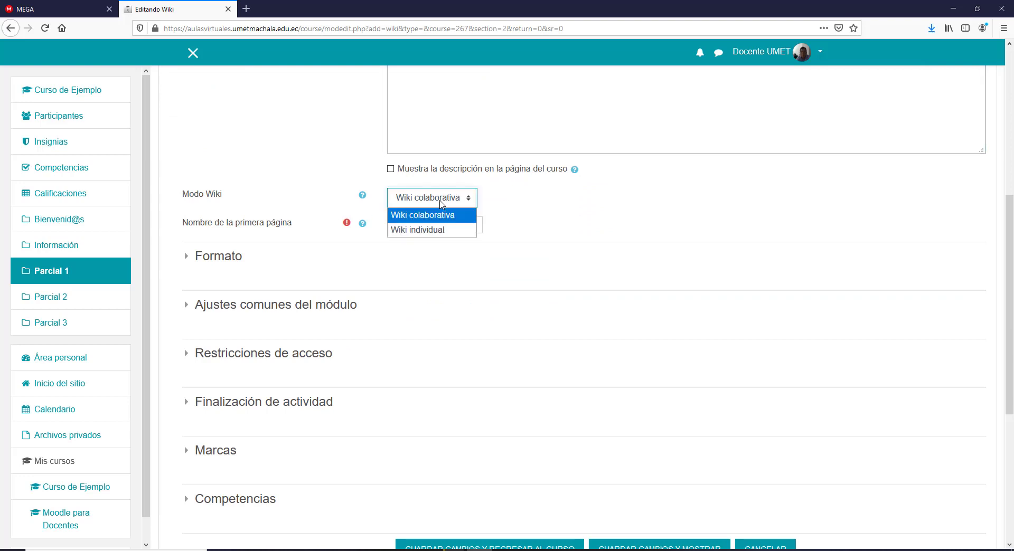
left_click(449, 231)
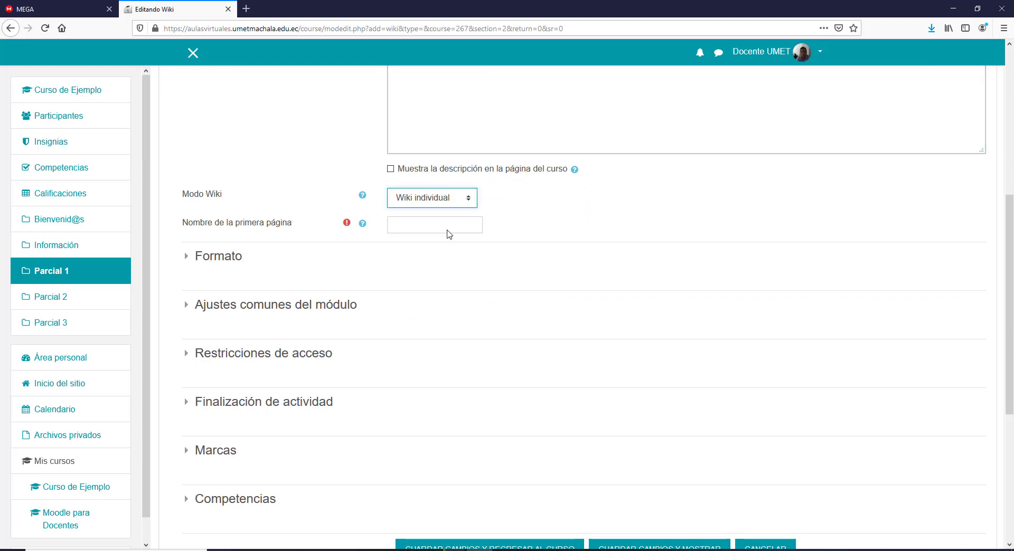
left_click(448, 202)
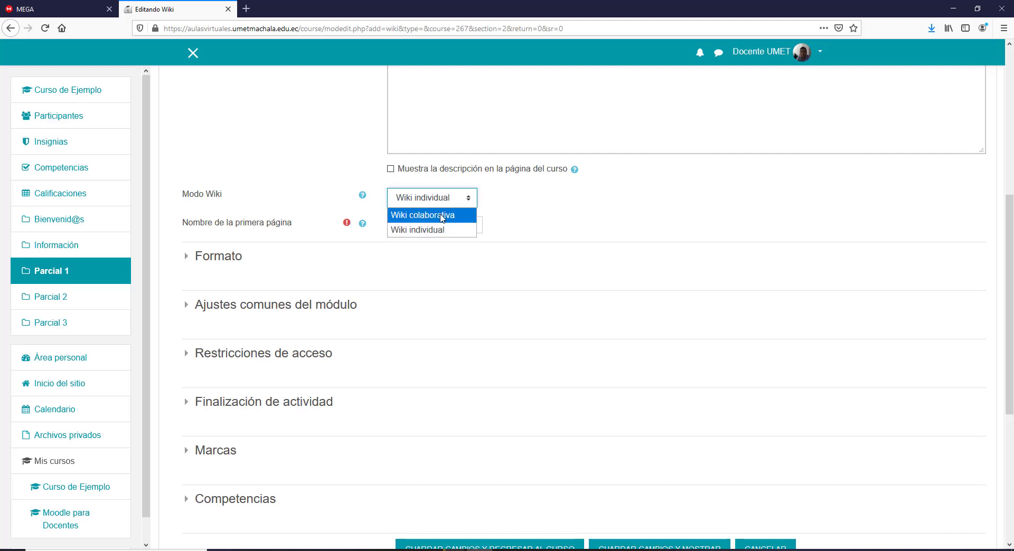
left_click(446, 218)
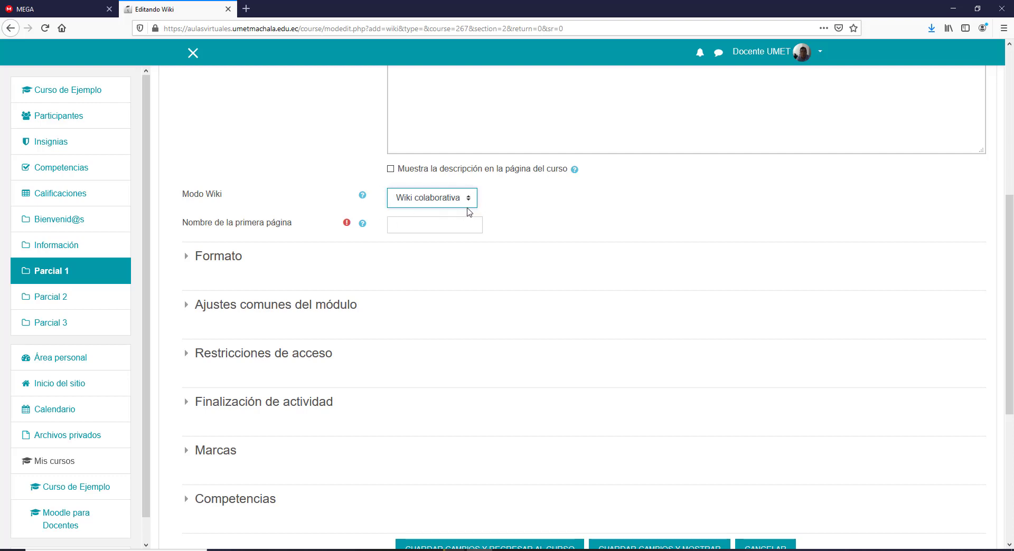
- Copy the wiki's name, ePortafolio Unidad 1, into the first page name
left_click(418, 229)
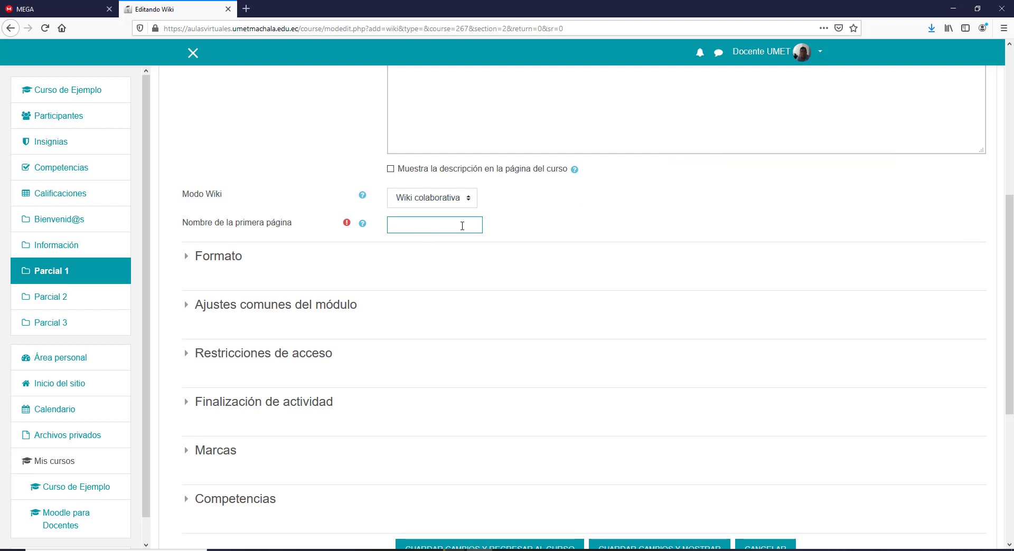
scroll(462, 226, "up", 4)
left_click_drag(468, 210, 384, 211)
key("ctrl+c")
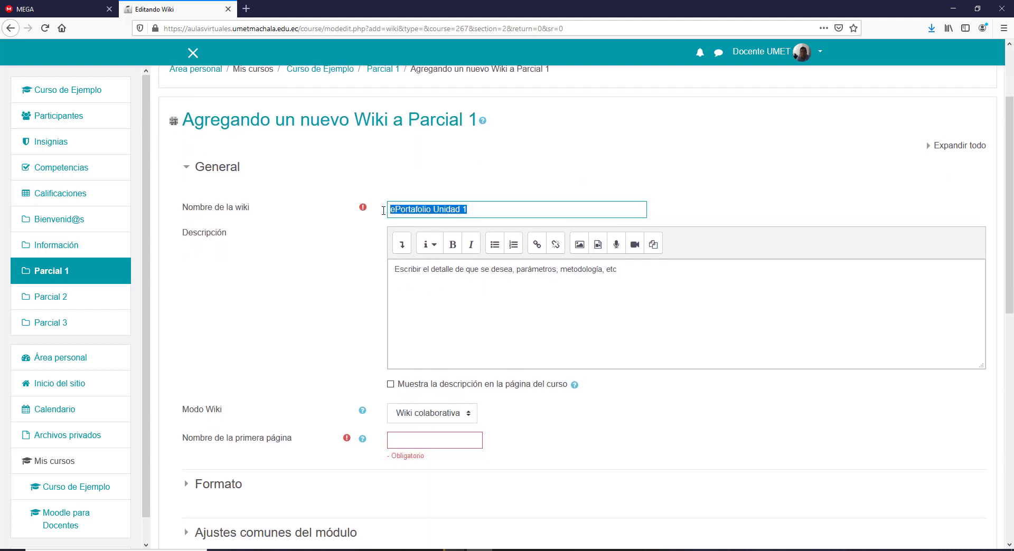
scroll(402, 272, "down", 3)
left_click(416, 281)
key("ctrl+v")
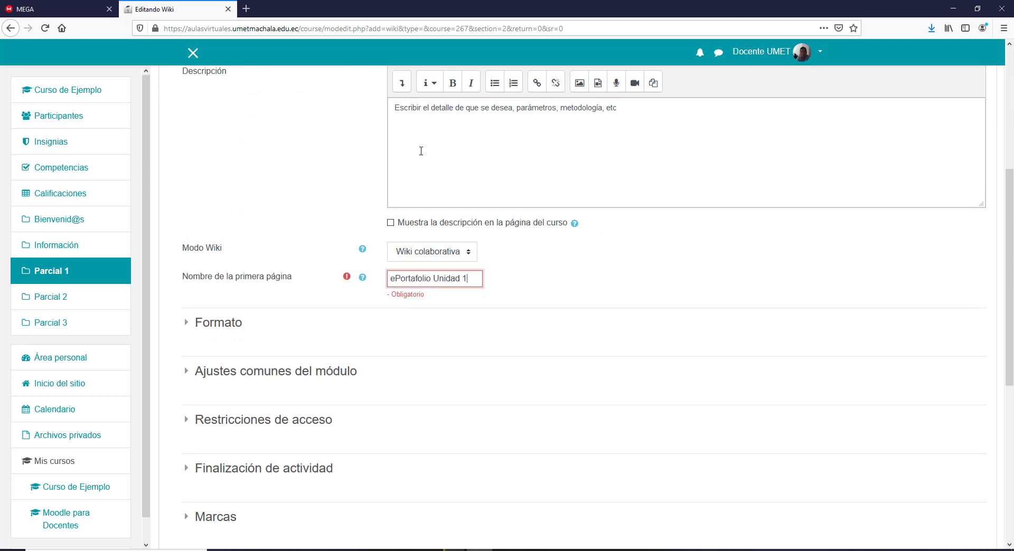
- Force the default HTML format for the wiki in its format settings
scroll(317, 158, "down", 3)
left_click(218, 161)
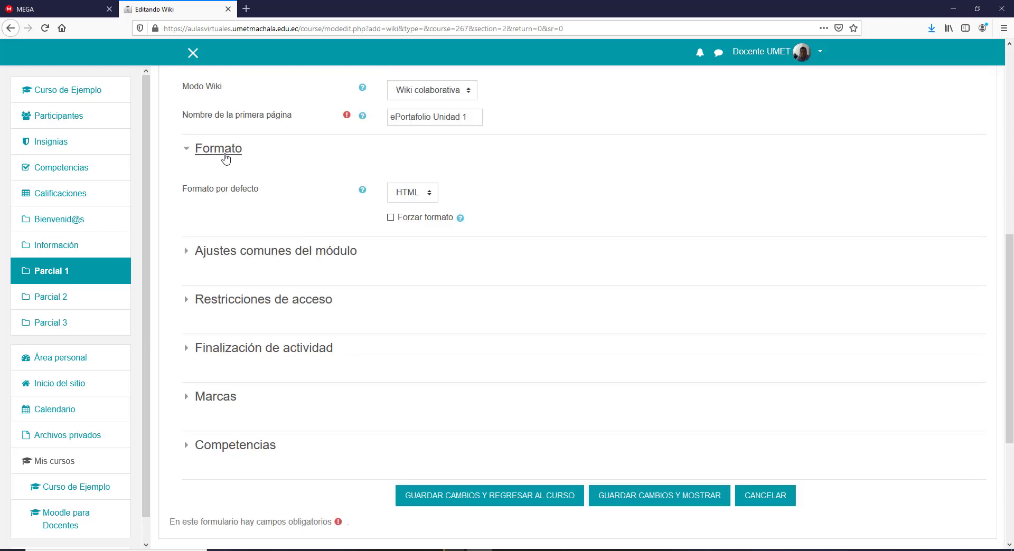
left_click(390, 217)
- Examine the wiki's access restriction and activity completion settings
left_click(190, 305)
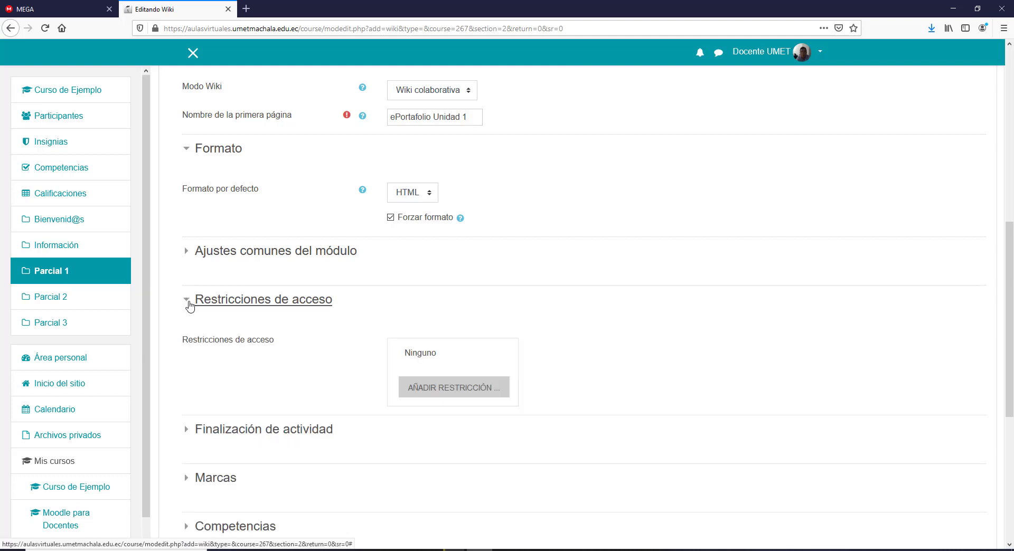
left_click(190, 305)
left_click(189, 350)
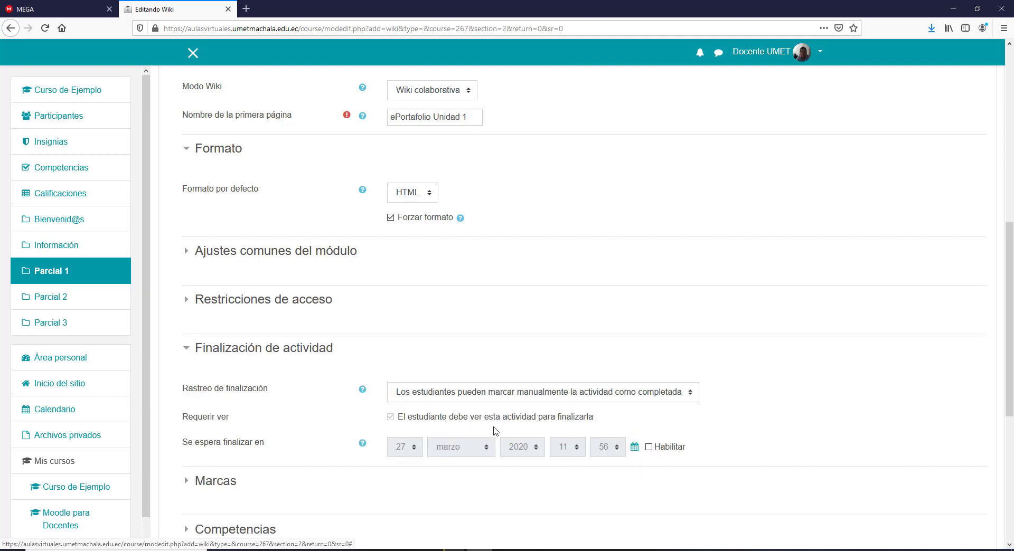
left_click(186, 353)
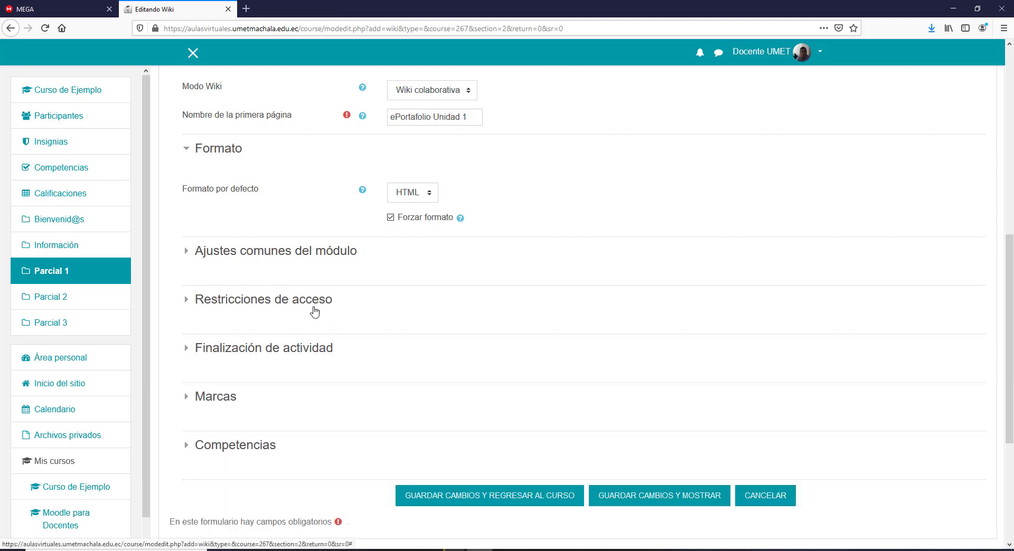
- Save the wiki and return to the course, then move ePortafolio Unidad 1 directly below Tarea Foro de Debate
left_click(530, 494)
scroll(471, 410, "down", 6)
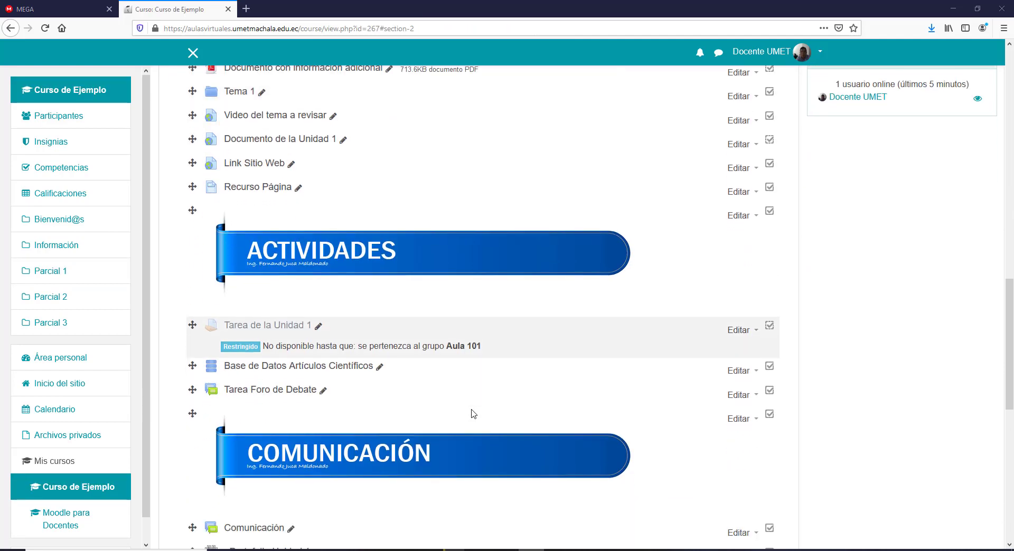
scroll(474, 411, "up", 1)
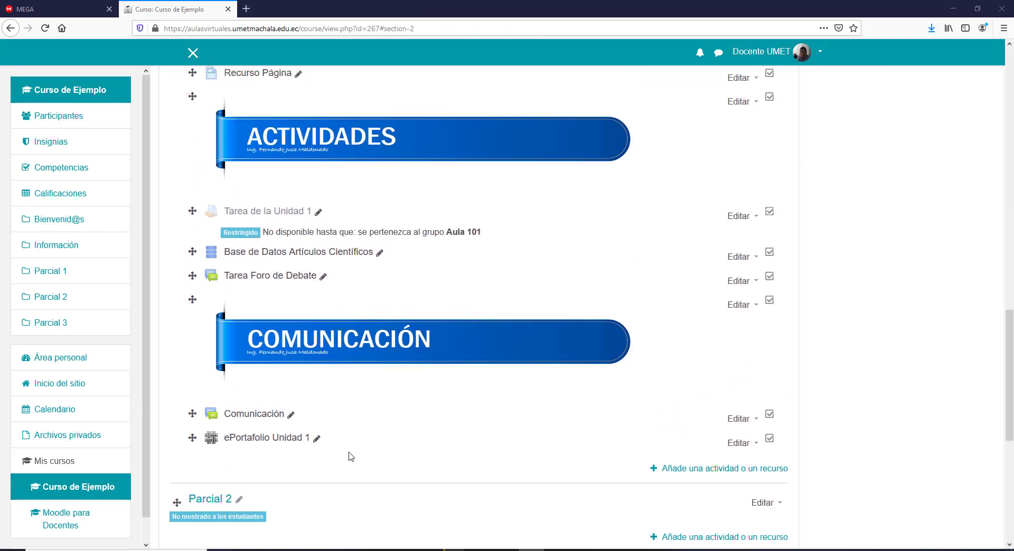
left_click_drag(192, 439, 195, 312)
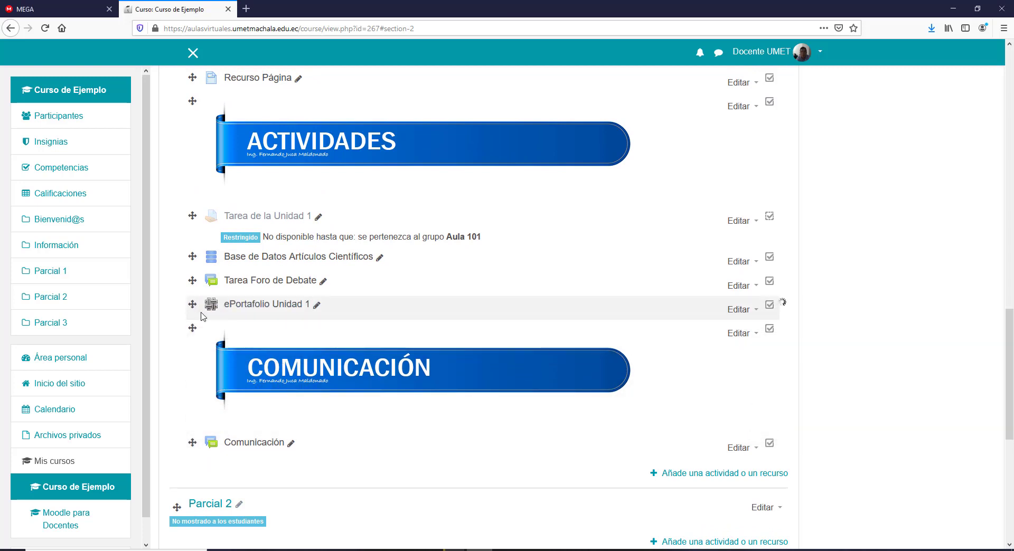
- Open the ePortafolio Unidad 1 wiki page for editing and insert the graduate illustration with the description "imagen"
left_click(274, 310)
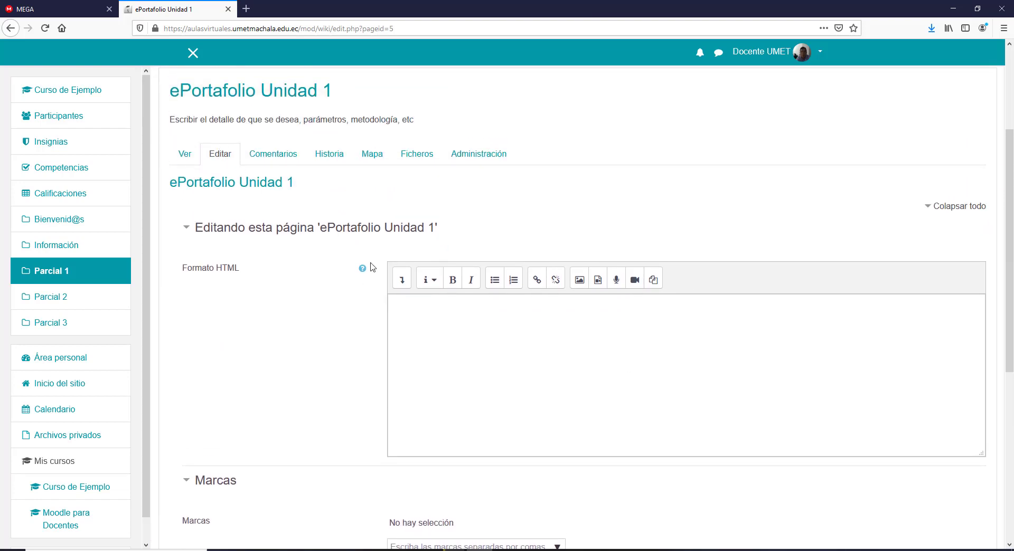
left_click(188, 159)
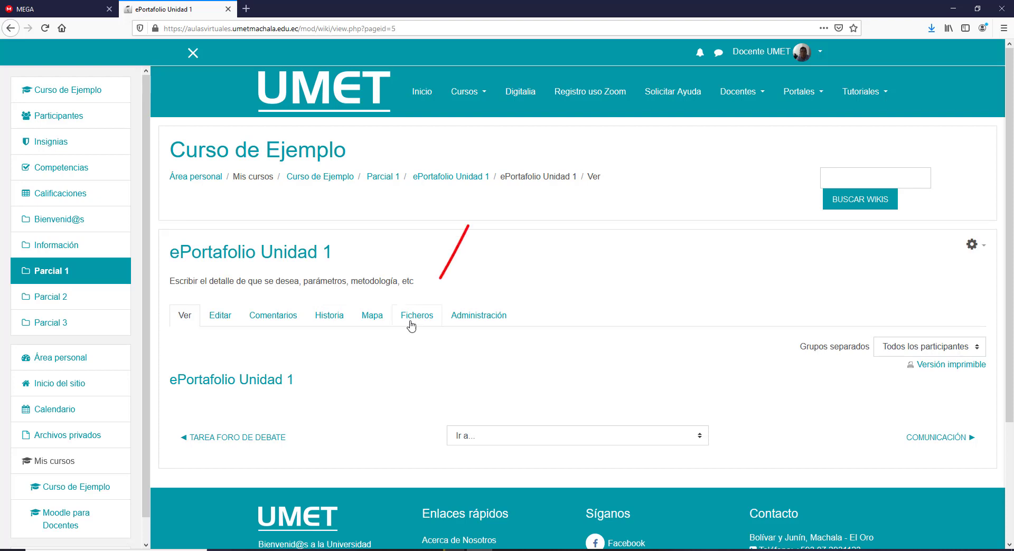
left_click(220, 316)
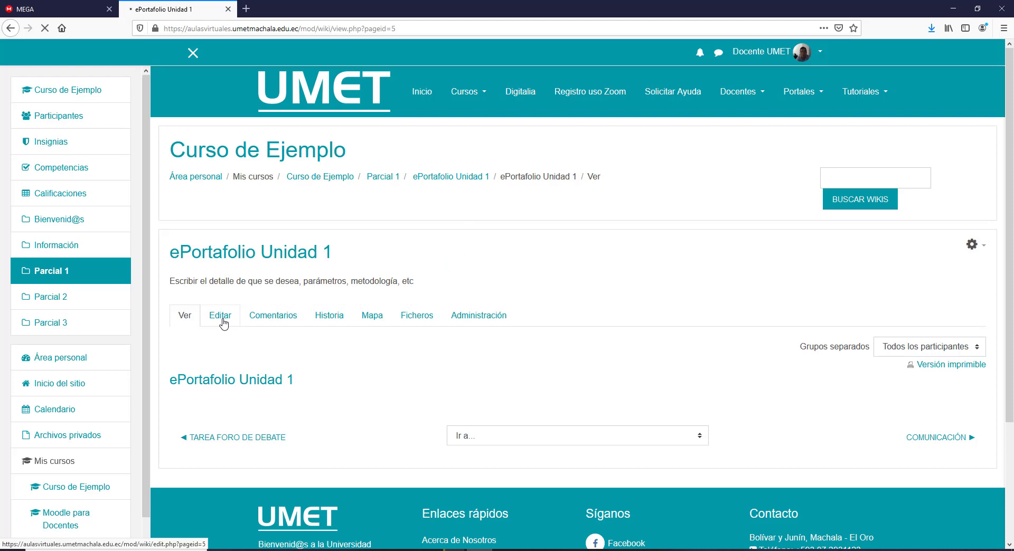
scroll(456, 343, "down", 3)
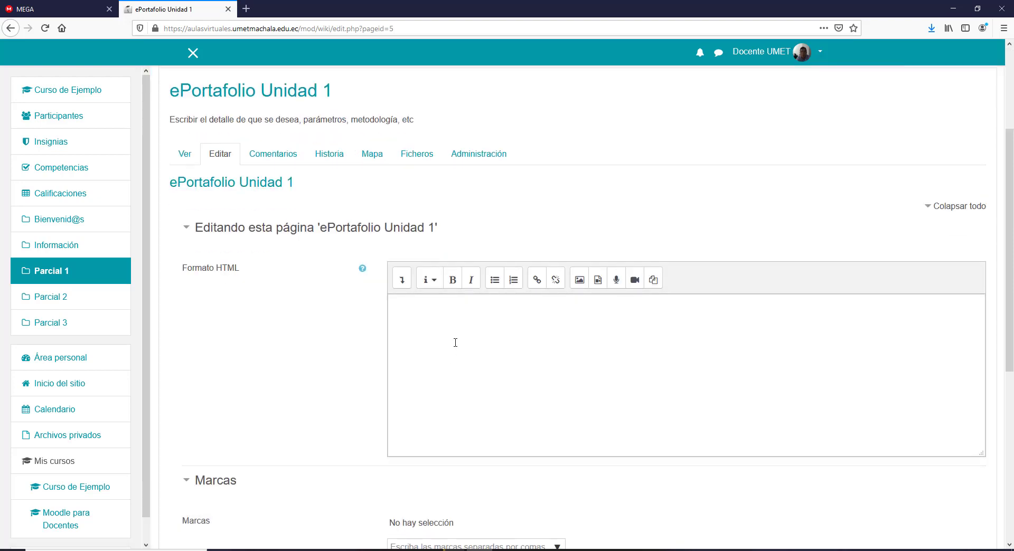
left_click(400, 281)
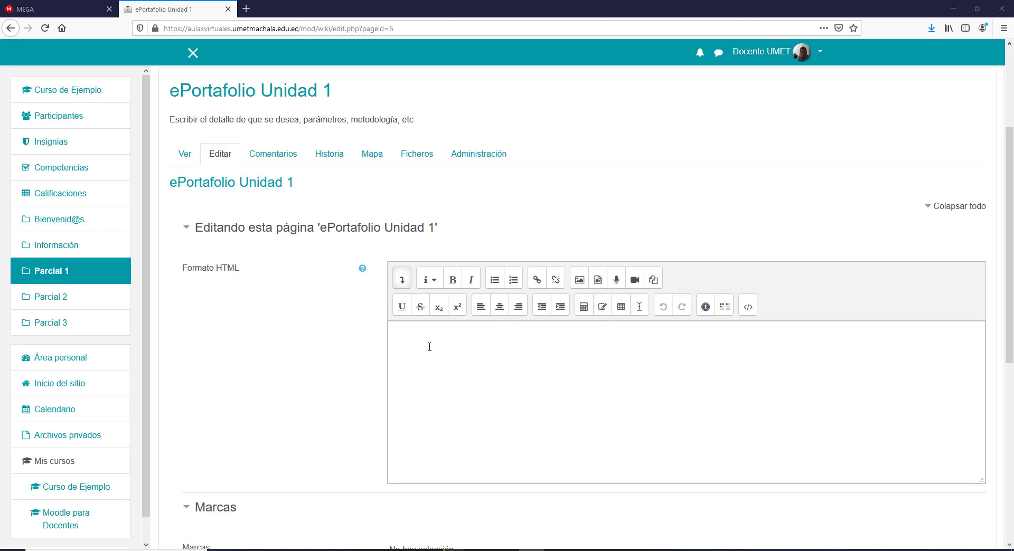
left_click(579, 288)
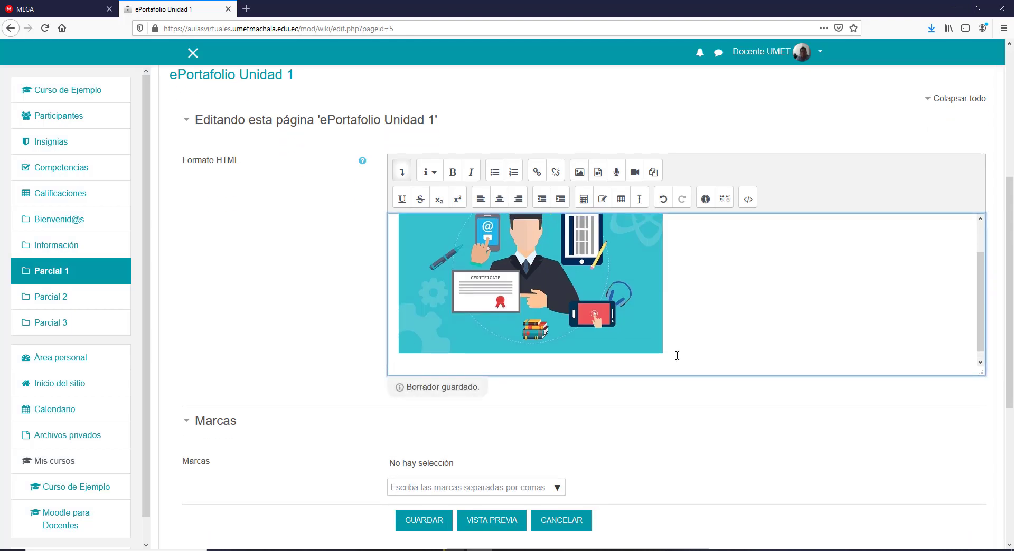
- Add the text "clic para saber más.." below the image and link it to the author's web page
type("clic para saber más..")
left_click_drag(467, 370, 400, 369)
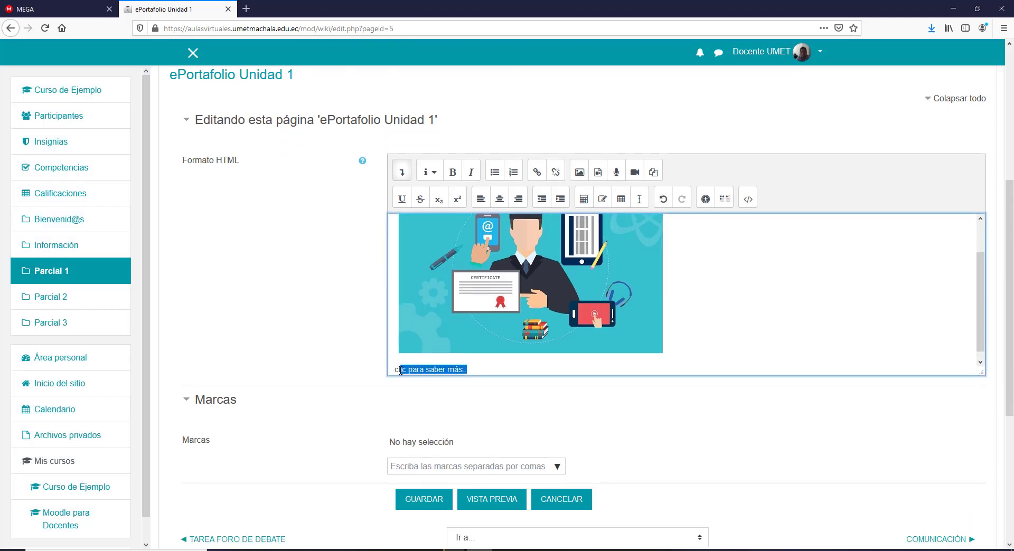
left_click(536, 173)
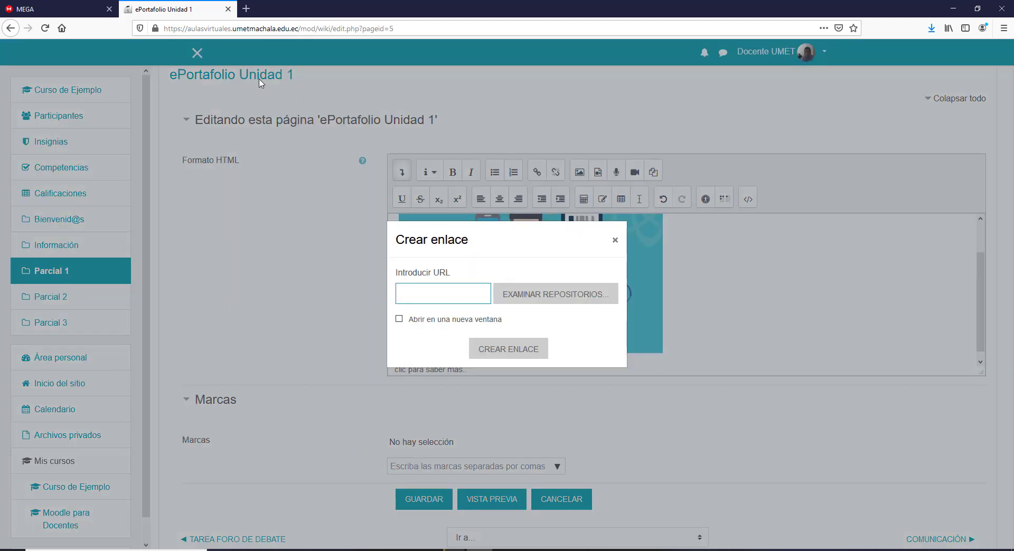
left_click(248, 29)
key("ctrl+c")
left_click(443, 293)
key("ctrl+v")
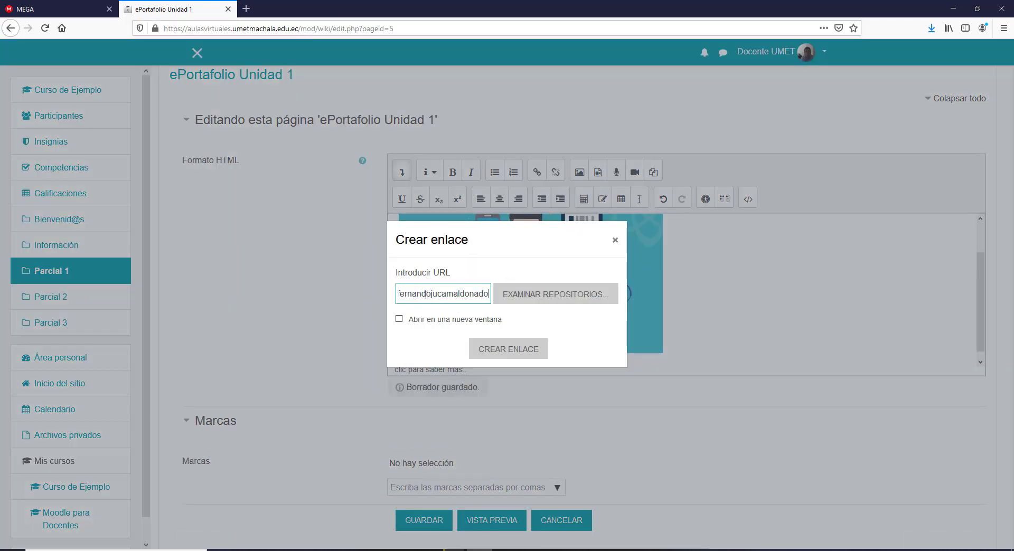
left_click(487, 352)
- Add the line "texto sin problema con el formato que se desee" below the link
left_click(551, 364)
key("ctrl+v")
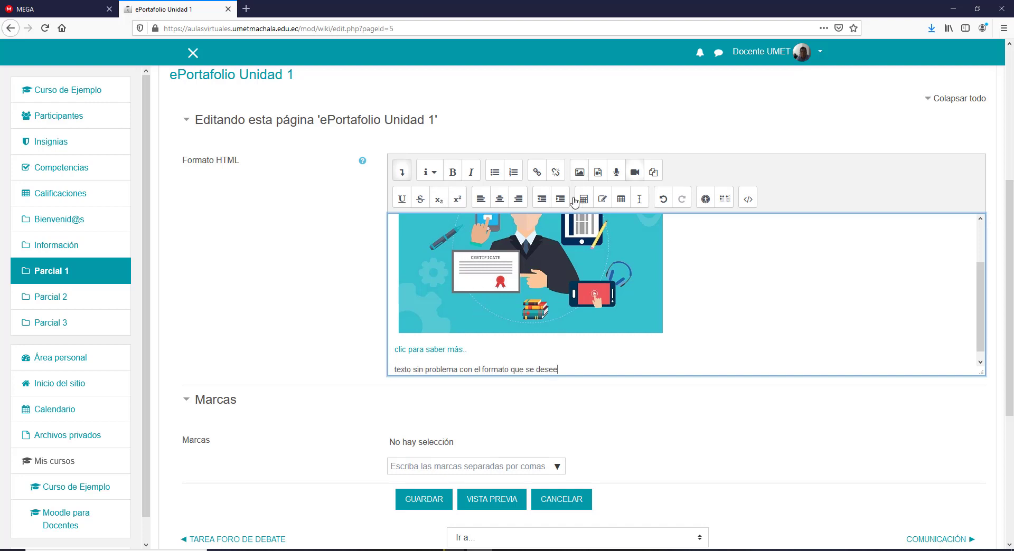
- Insert a video on a new line below the text and save the wiki page
key("Return")
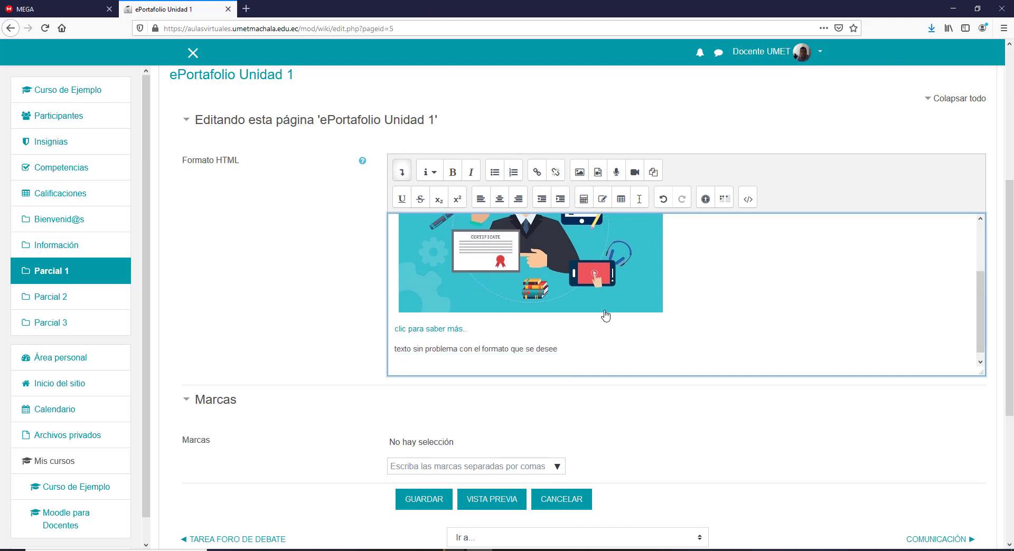
left_click(598, 172)
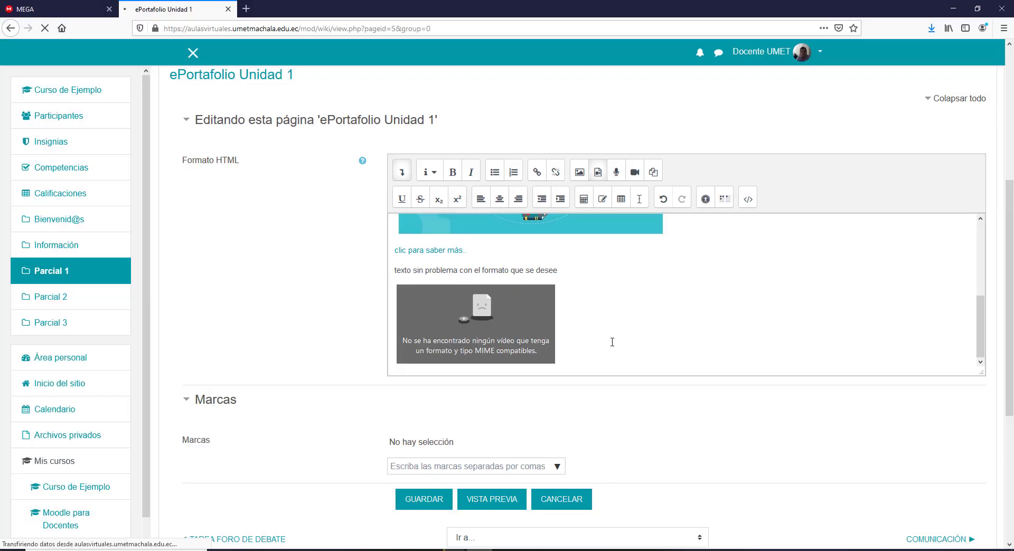
left_click(421, 497)
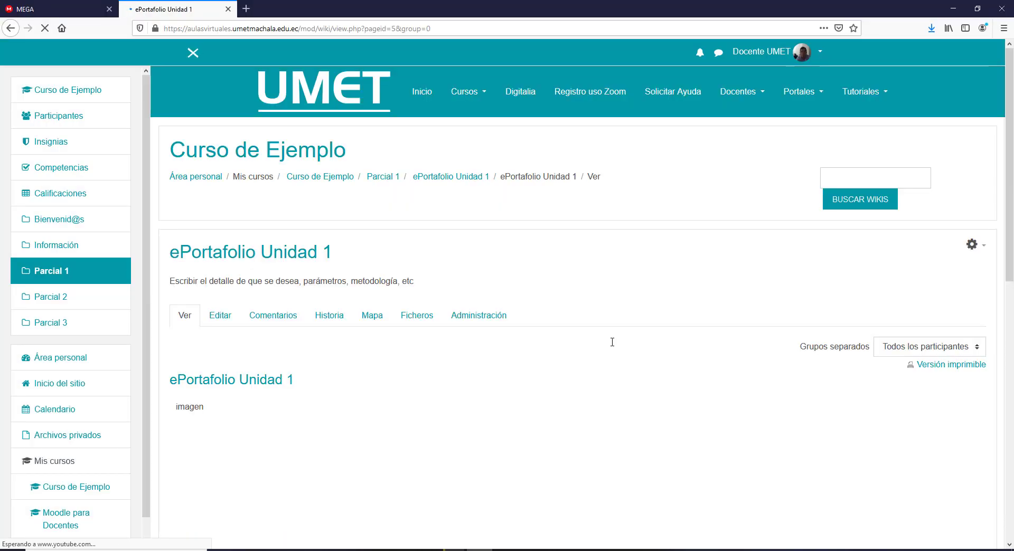
- Review the saved ePortafolio Unidad 1 page, checking its image, link, text and video
scroll(405, 380, "down", 4)
scroll(491, 319, "down", 3)
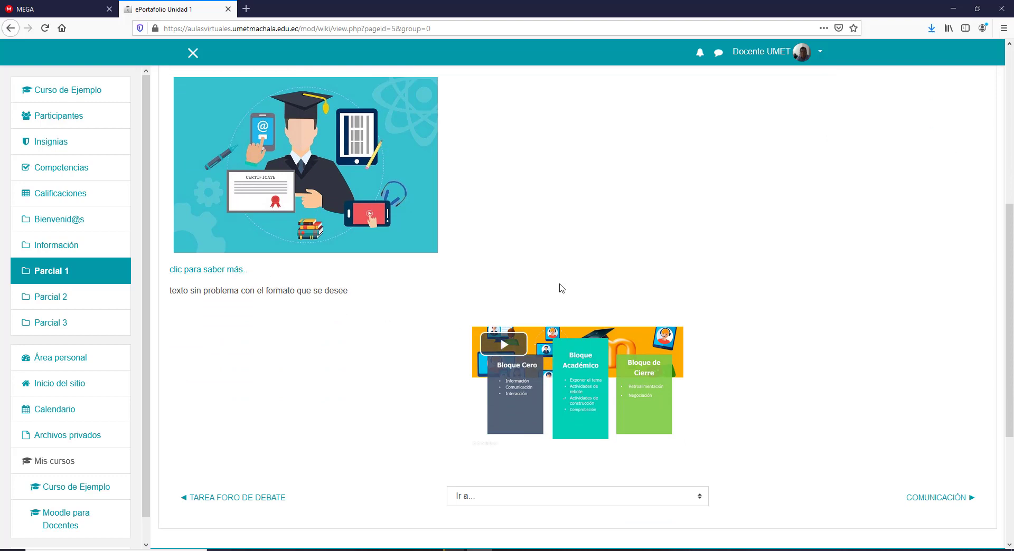
scroll(541, 217, "up", 1)
scroll(541, 217, "up", 2)
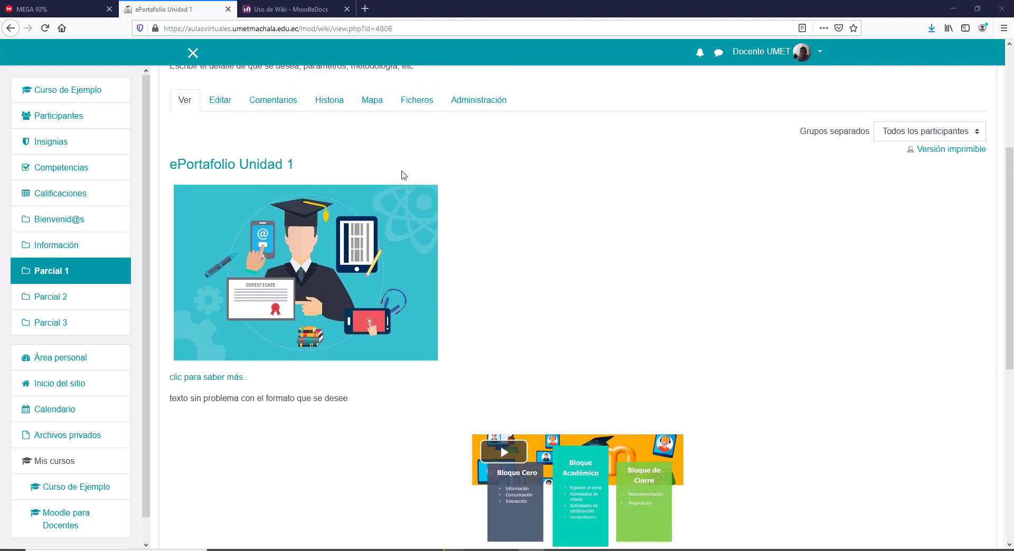
scroll(527, 185, "down", 3)
scroll(527, 185, "up", 2)
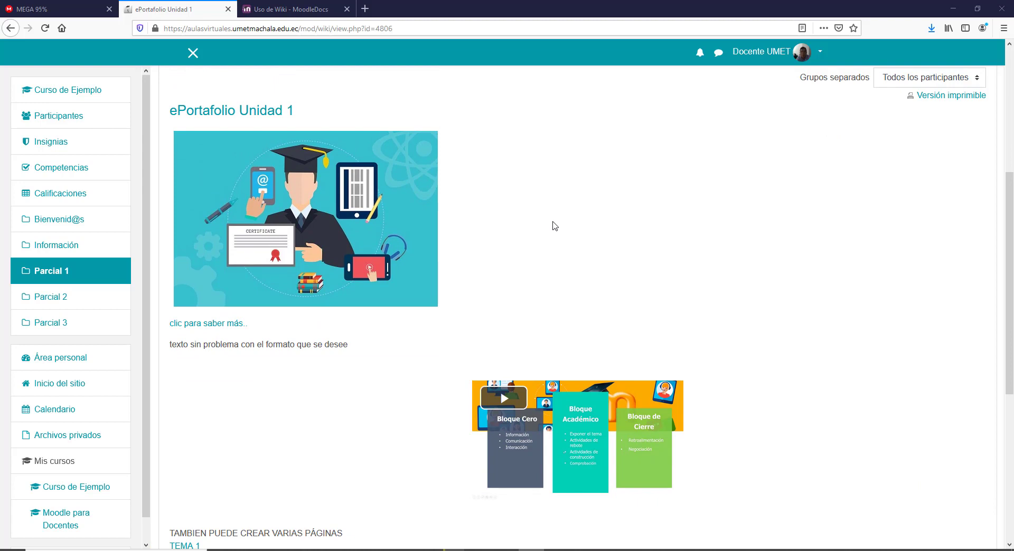
- Review the page links at the end of the wiki page, dismiss the file download dialog and open the TEMA 1 page
scroll(554, 226, "down", 1)
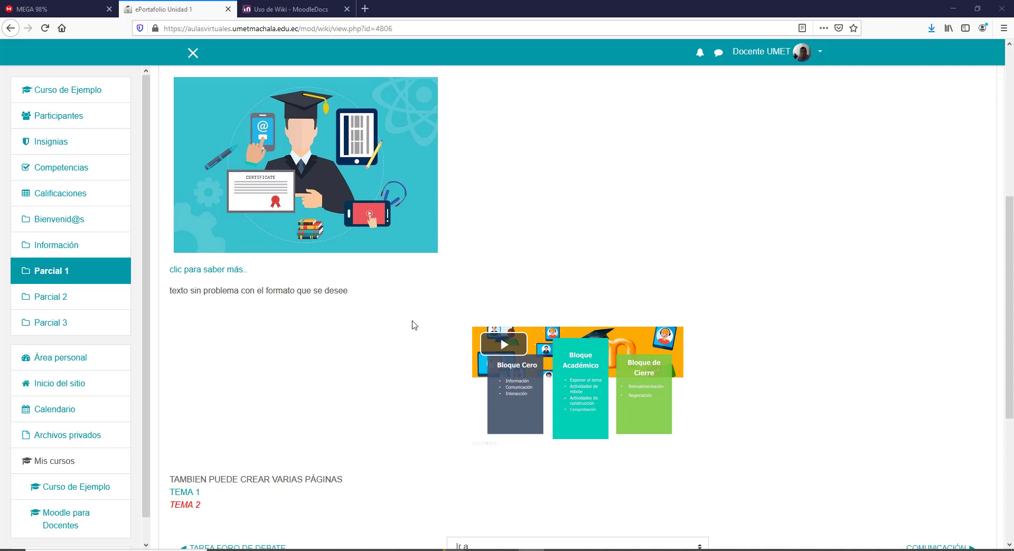
scroll(413, 324, "down", 3)
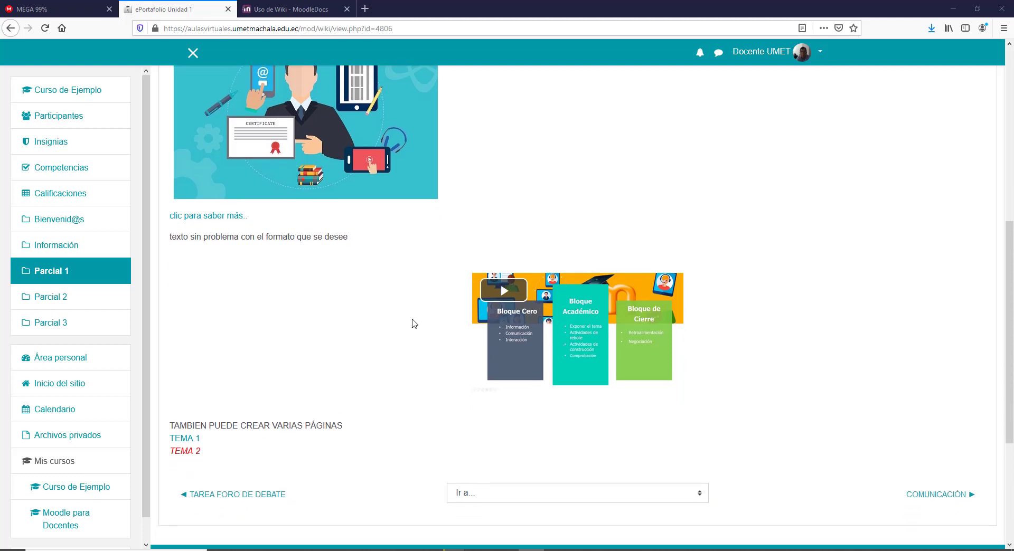
scroll(410, 318, "down", 2)
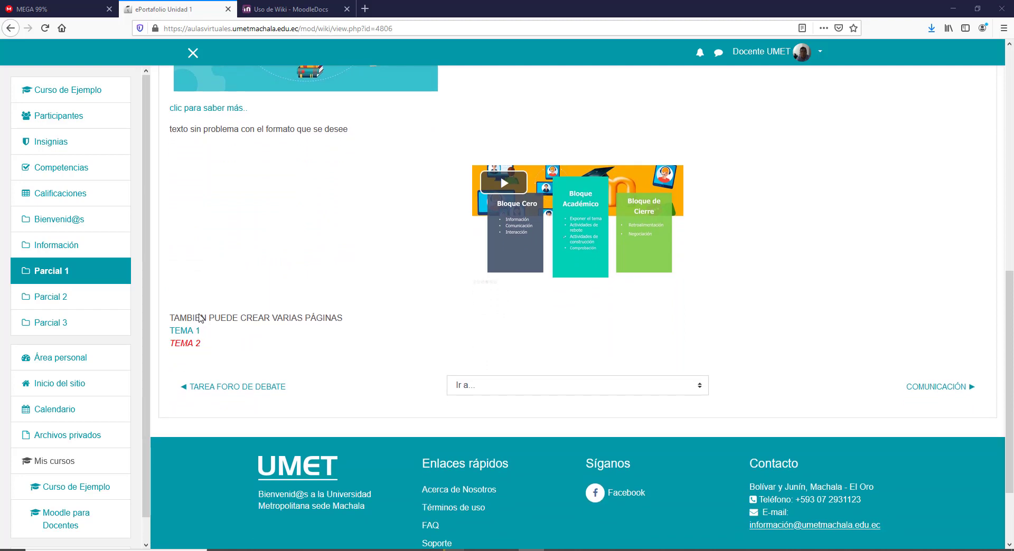
scroll(373, 165, "up", 6)
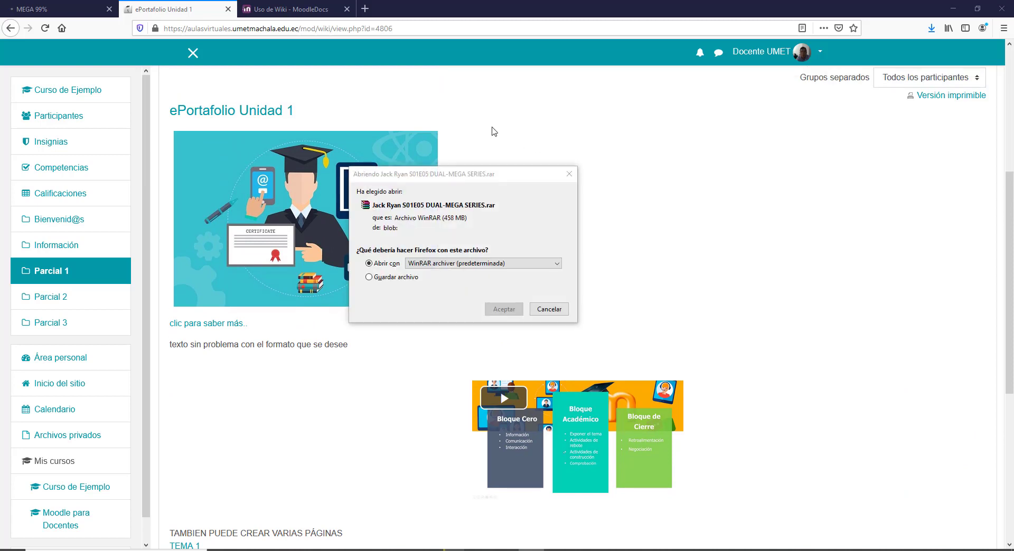
key("Return")
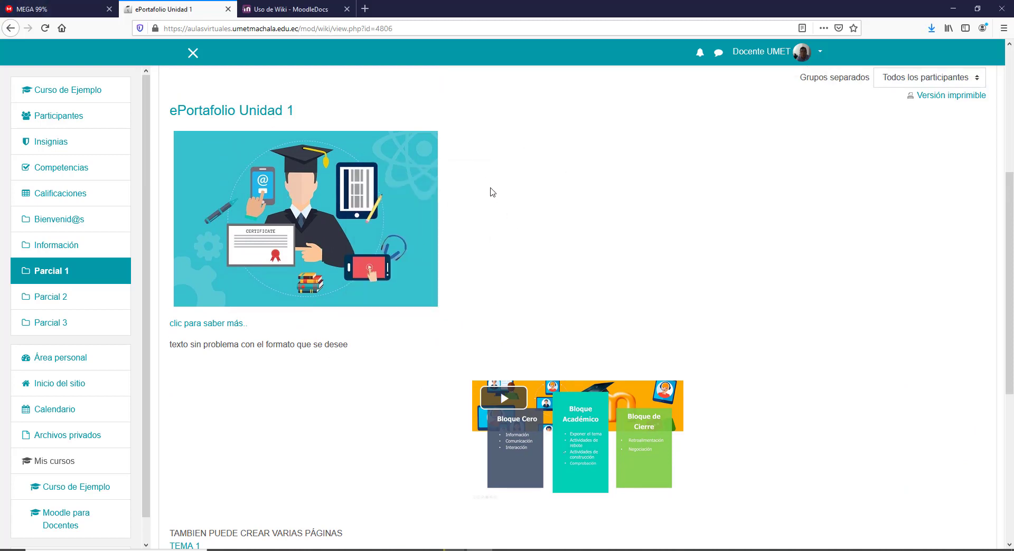
scroll(466, 264, "down", 3)
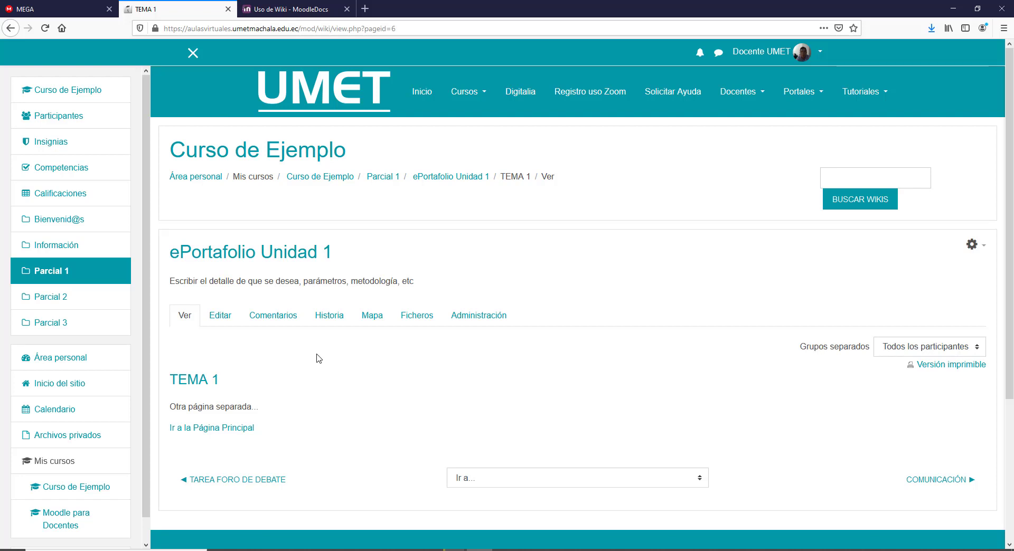
- Examine the TEMA 1 page's text and its "Ir a la Página Principal" link, and return to the main wiki page
scroll(319, 359, "down", 2)
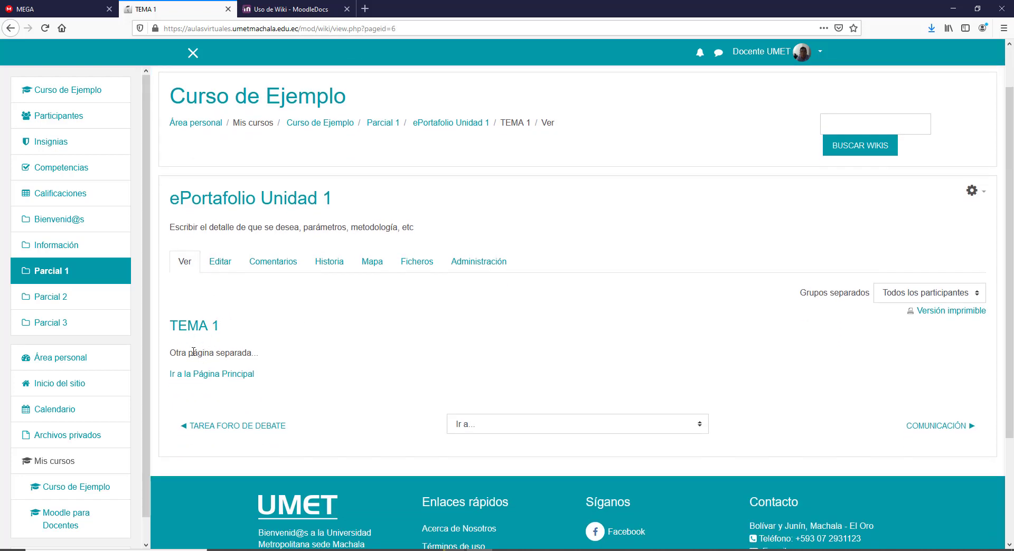
left_click_drag(172, 353, 255, 353)
left_click(261, 351)
left_click_drag(262, 375, 173, 375)
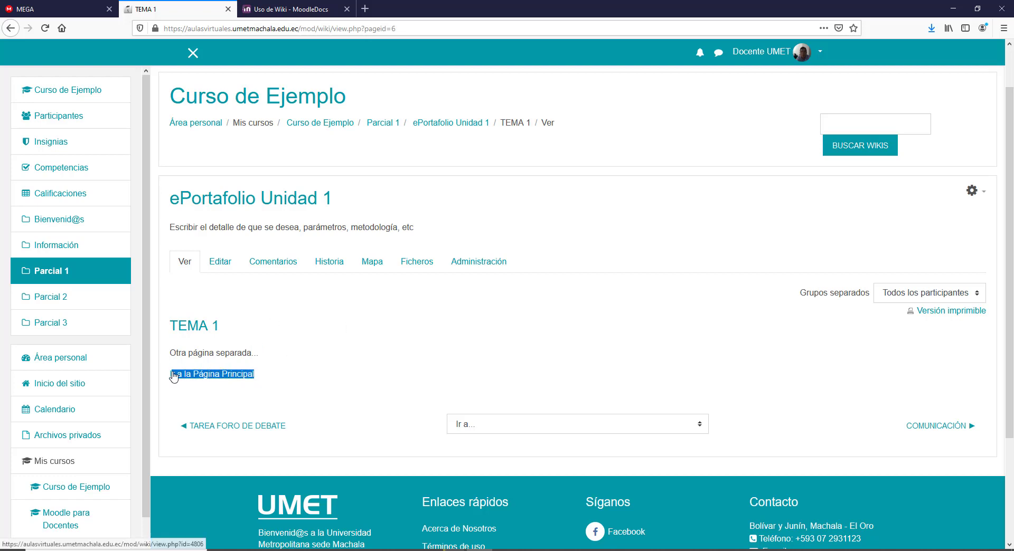
left_click(327, 376)
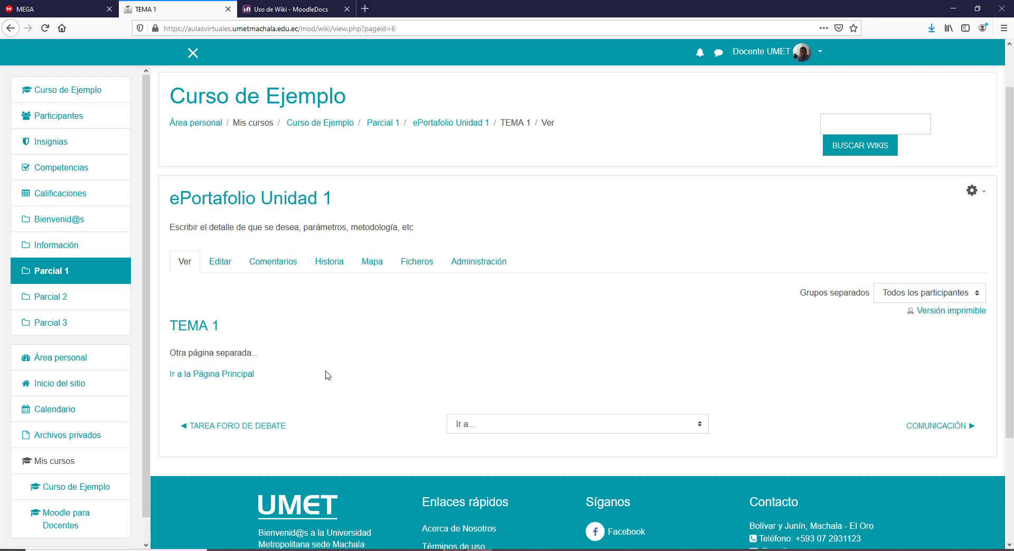
left_click(237, 376)
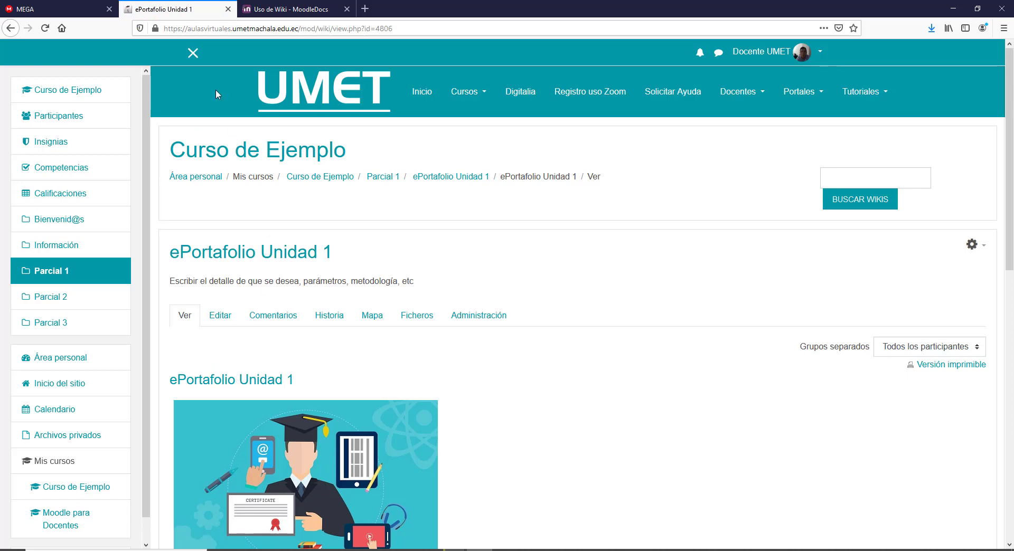
- Copy the main wiki page's web address and open the page for editing at its list of TEMA links
left_click(241, 29)
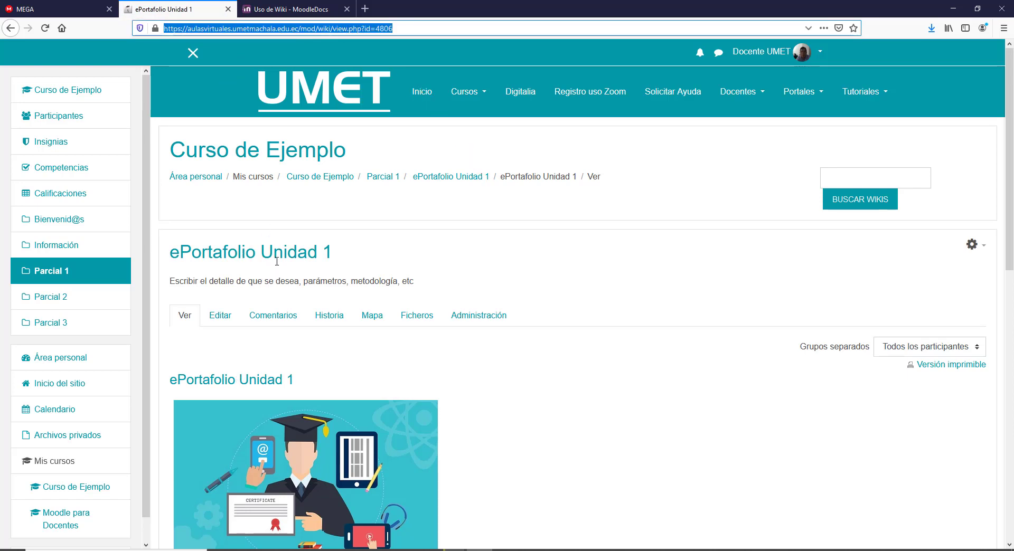
scroll(346, 348, "down", 7)
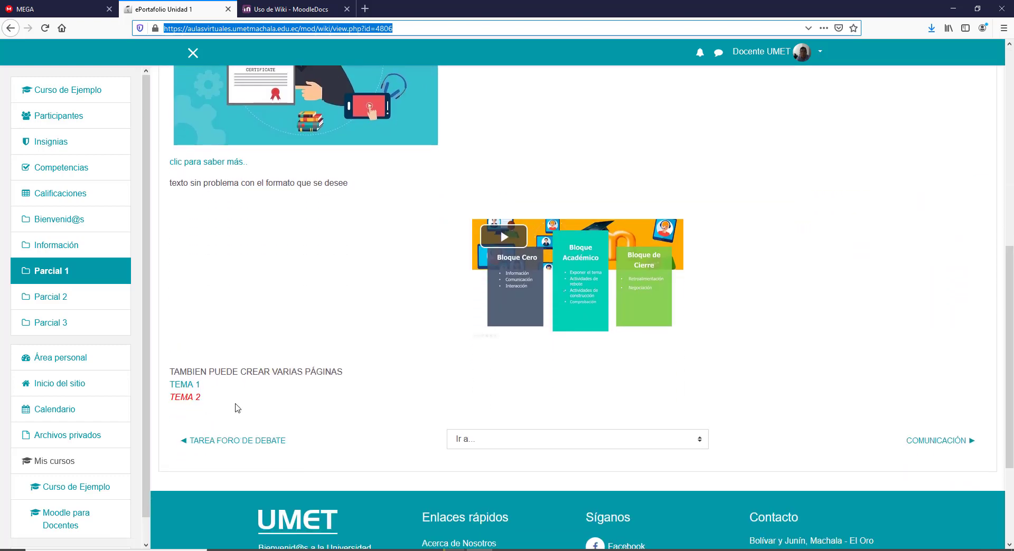
scroll(257, 398, "up", 2)
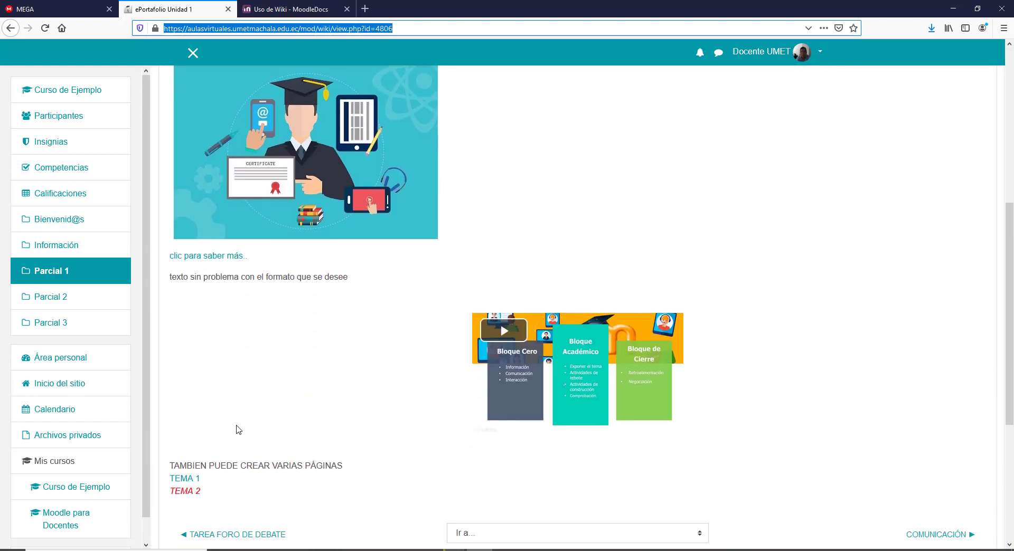
scroll(209, 437, "up", 3)
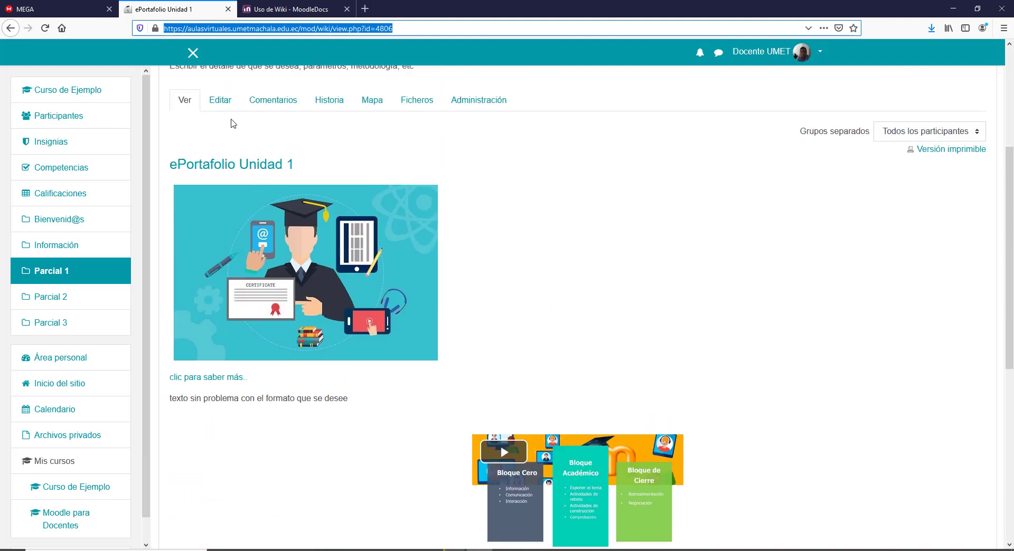
left_click(222, 104)
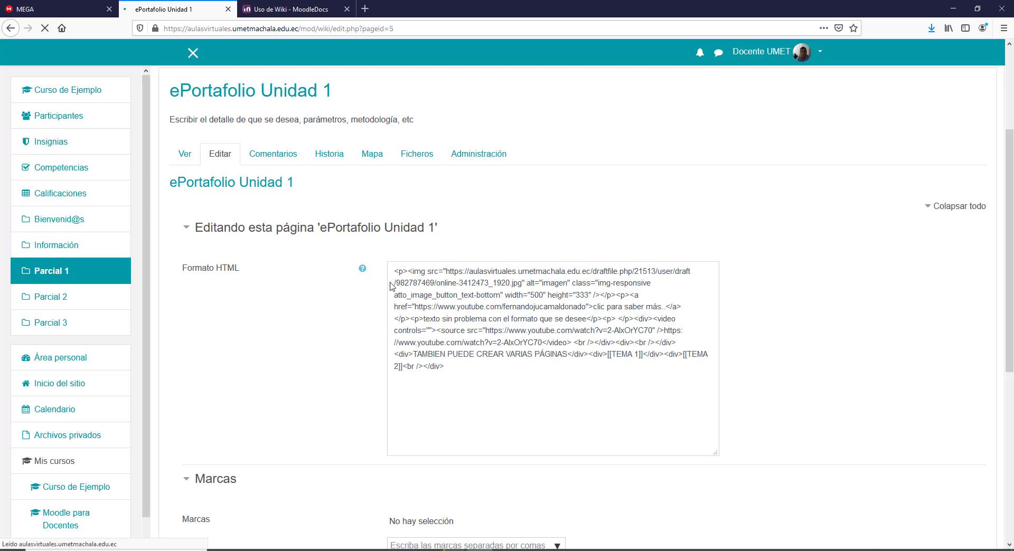
scroll(473, 339, "down", 8)
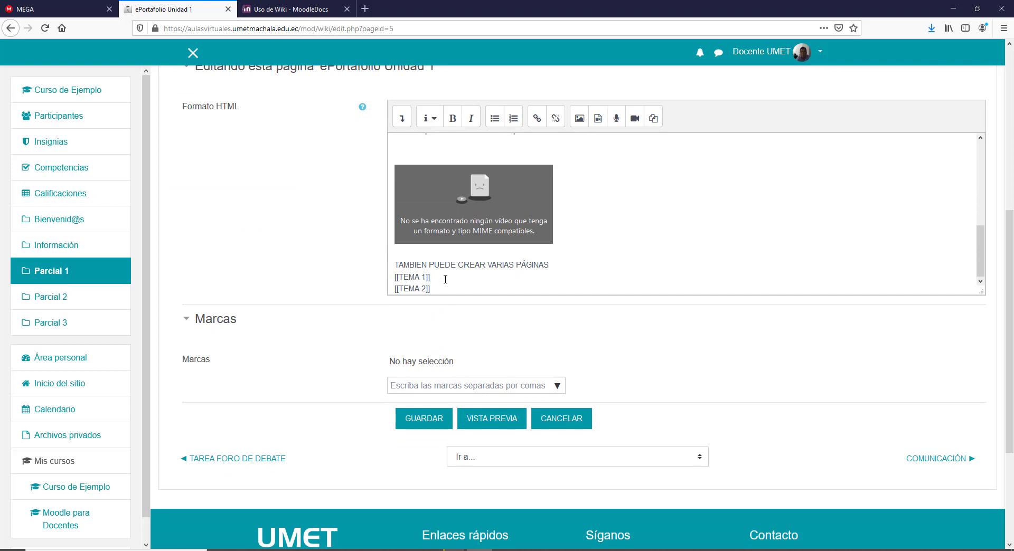
left_click(472, 276)
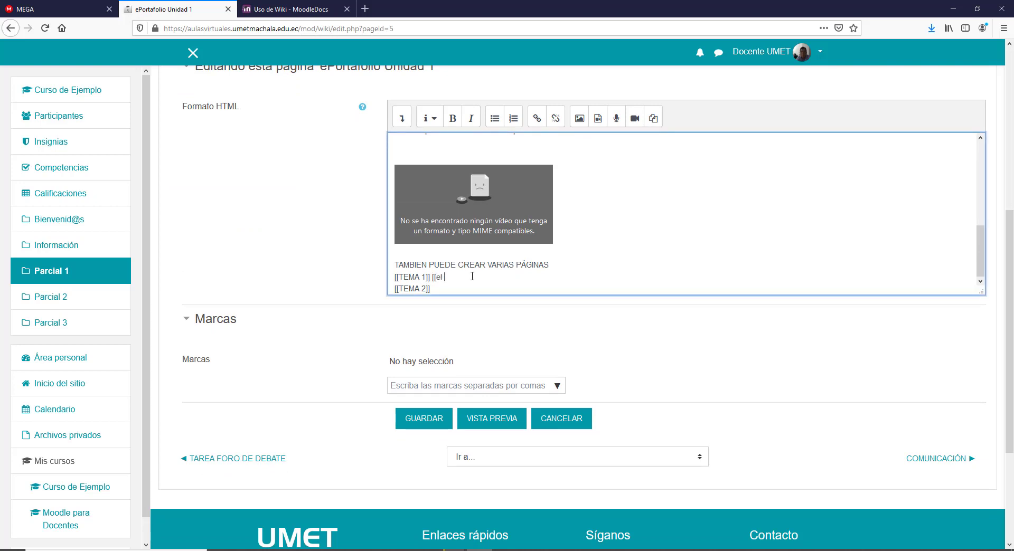
type("[[el nombre la pagina")
key("shift+Left")
key("shift+Left")
key("shift+Left")
key("shift+Left")
key("shift+Left")
key("shift+Left")
key("shift+Left")
key("shift+Left")
key("shift+Left")
key("shift+Left")
key("shift+Left")
key("shift+Left")
key("shift+Left")
key("shift+Left")
key("shift+Left")
key("shift+Left")
key("shift+Left")
key("shift+Left")
key("shift+Left")
key("shift+Left")
key("BackSpace")
- Add the page link [[Tema 3]] on a new line below [[TEMA 2]] and save the wiki page
scroll(442, 289, "down", 1)
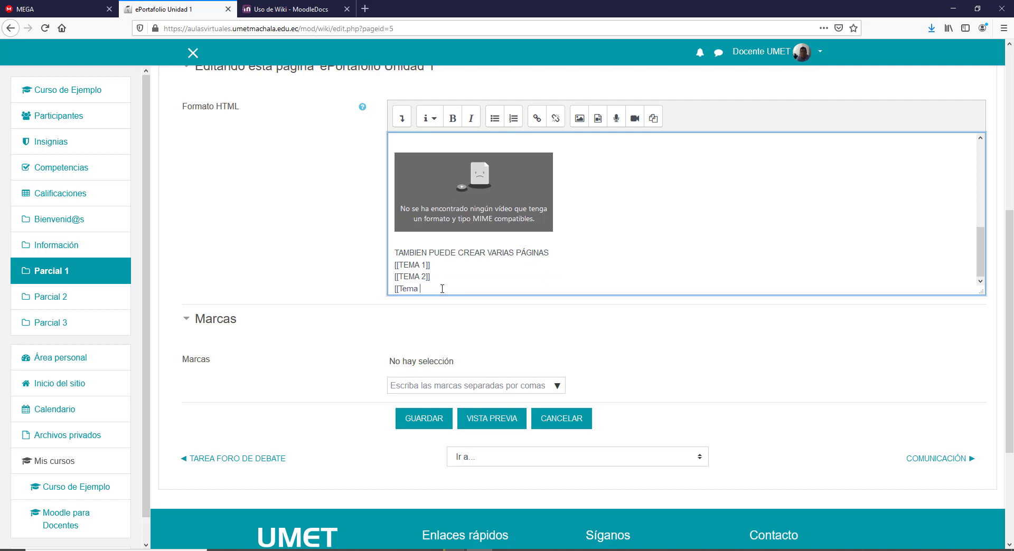
left_click(438, 420)
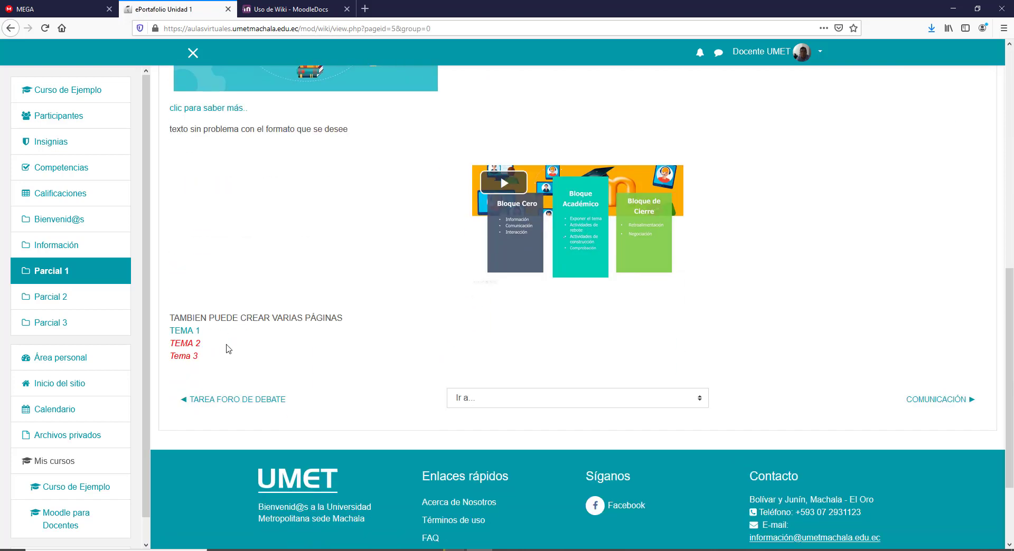
- Create the TEMA 2 page from its link and enter the text "Colocaría el contenido..." with the line "Ir Inicio" below
left_click(184, 344)
scroll(484, 370, "down", 1)
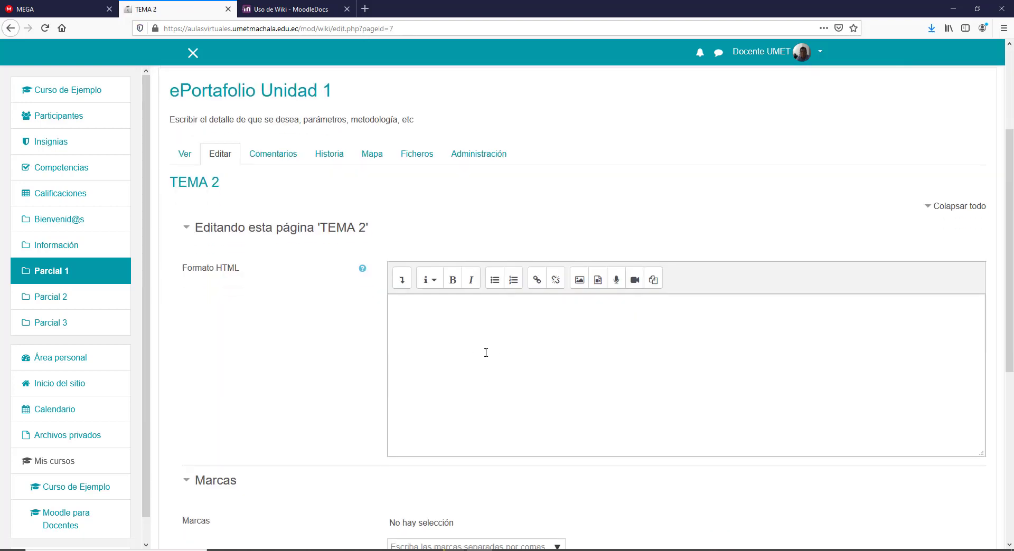
left_click(433, 313)
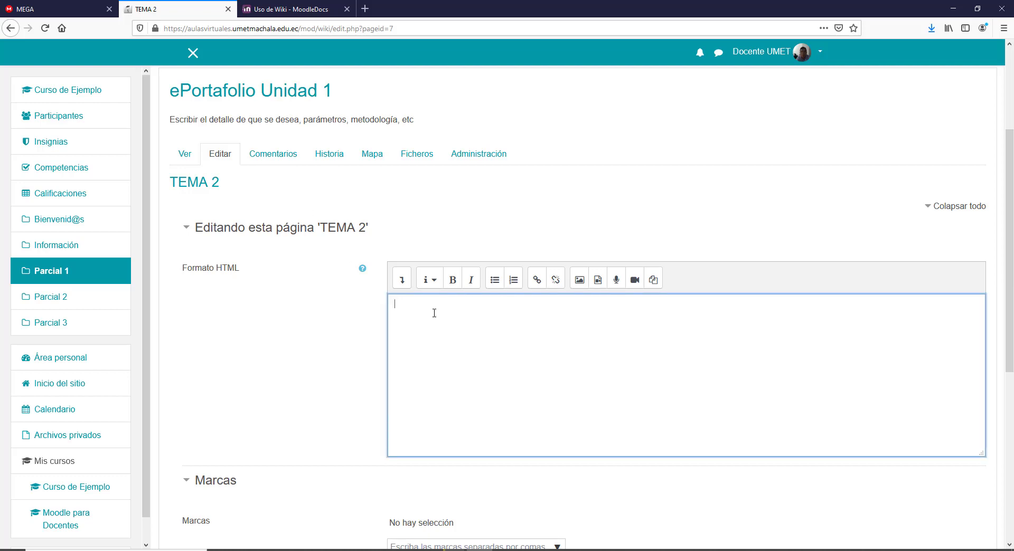
type("Colocaría el contenido...")
type("Inici")
- Link the "Ir Inicio" text to the copied main wiki page address and save the TEMA 2 page
left_click_drag(420, 328, 393, 327)
key("ctrl+k")
key("ctrl+v")
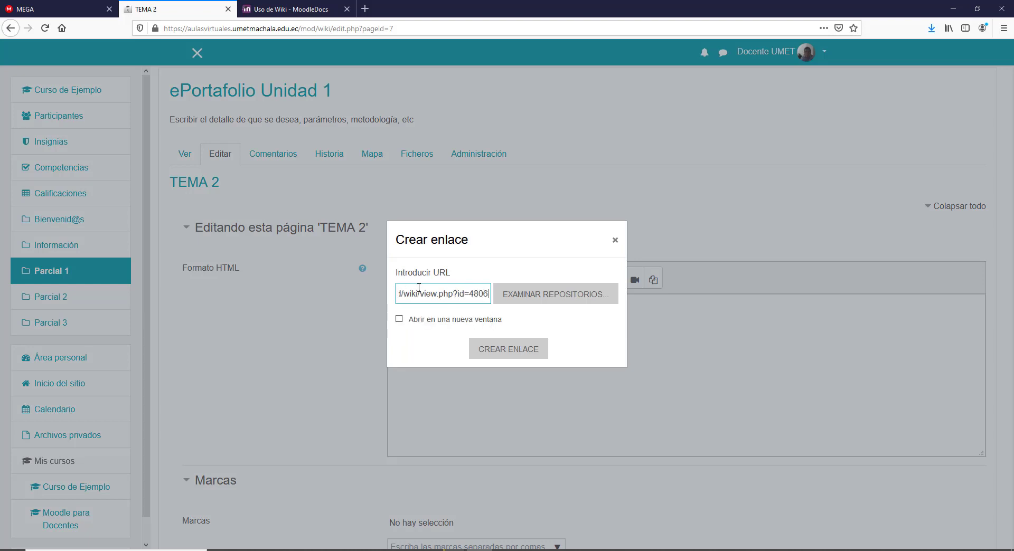
left_click(478, 348)
scroll(464, 370, "down", 4)
left_click(437, 368)
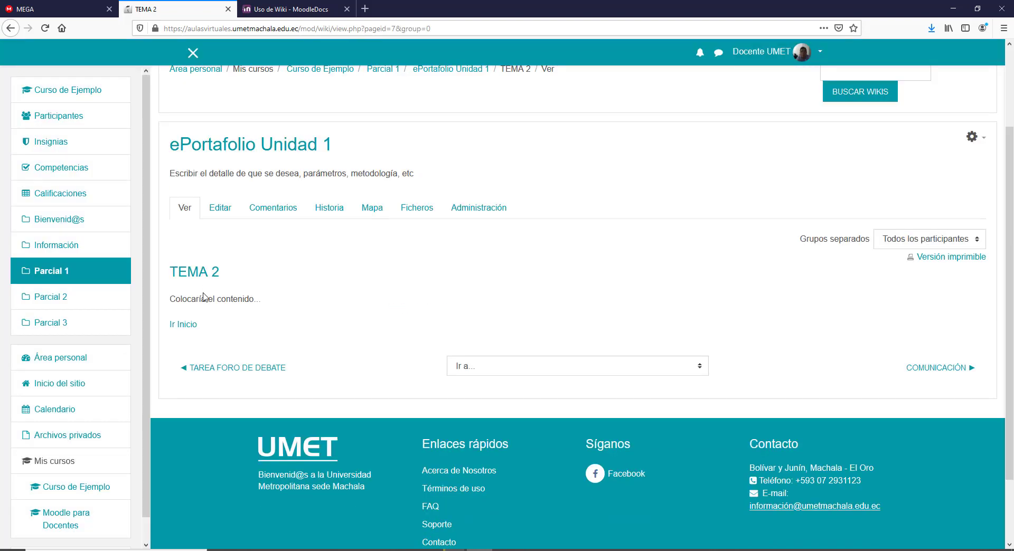
- Follow the "Ir Inicio" link and review the main page's content and its TEMA 1, TEMA 2 and Tema 3 links
left_click(181, 328)
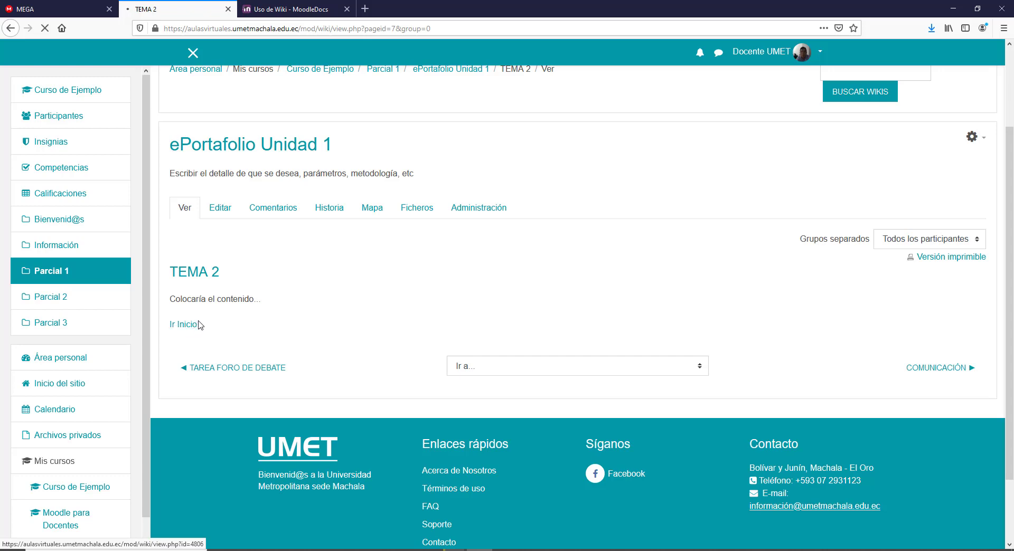
scroll(317, 254, "down", 4)
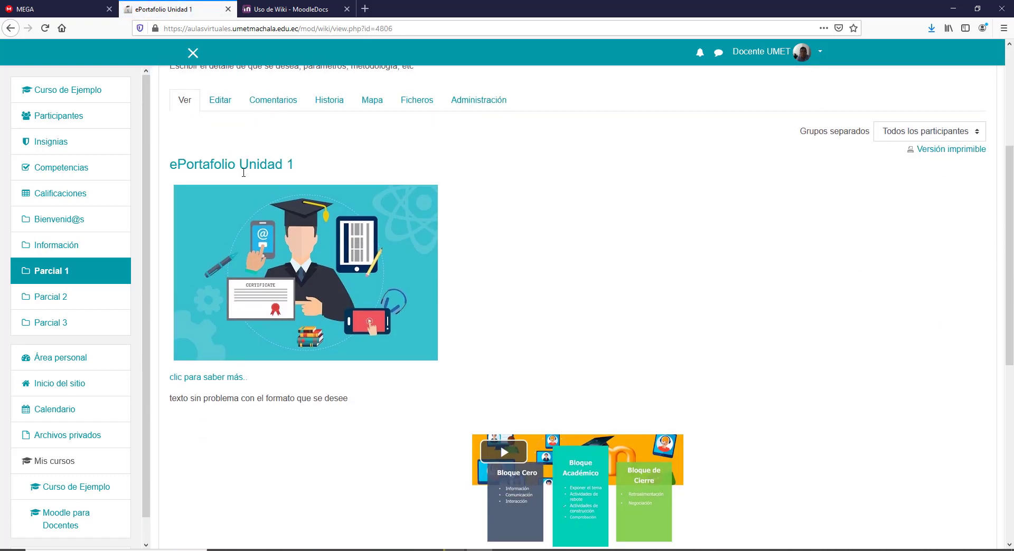
scroll(362, 278, "down", 6)
scroll(325, 270, "up", 2)
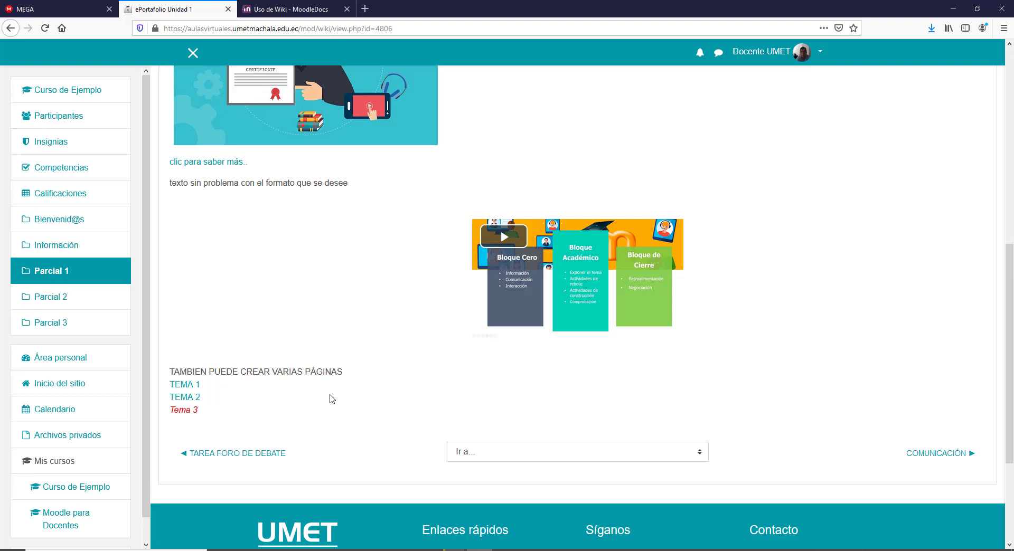
scroll(331, 399, "up", 5)
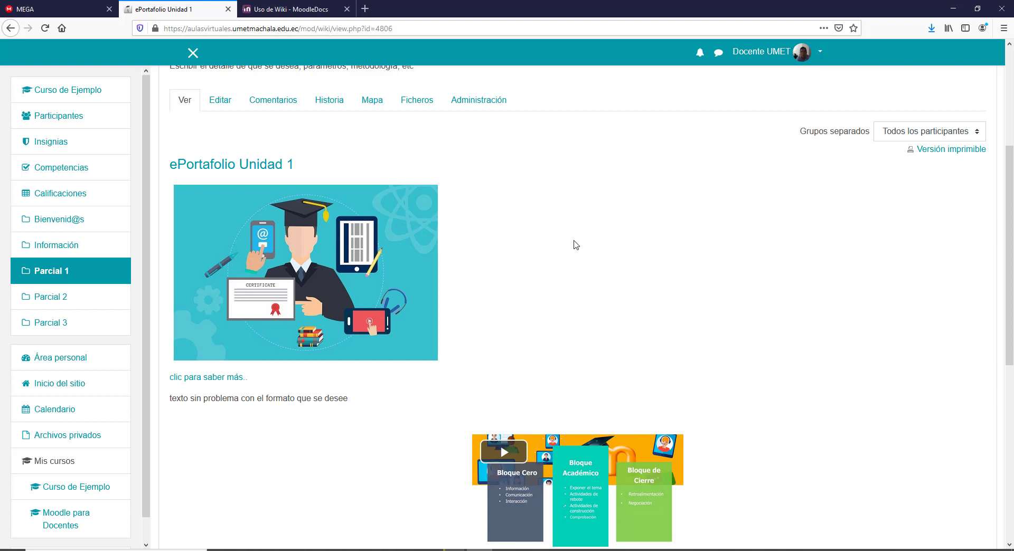
scroll(369, 285, "down", 5)
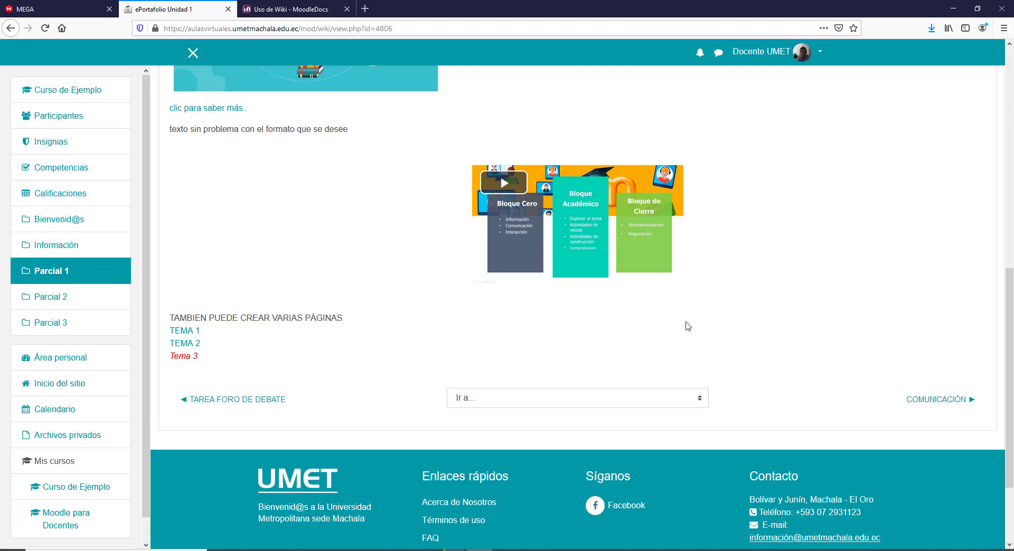
scroll(710, 292, "up", 3)
scroll(407, 271, "down", 4)
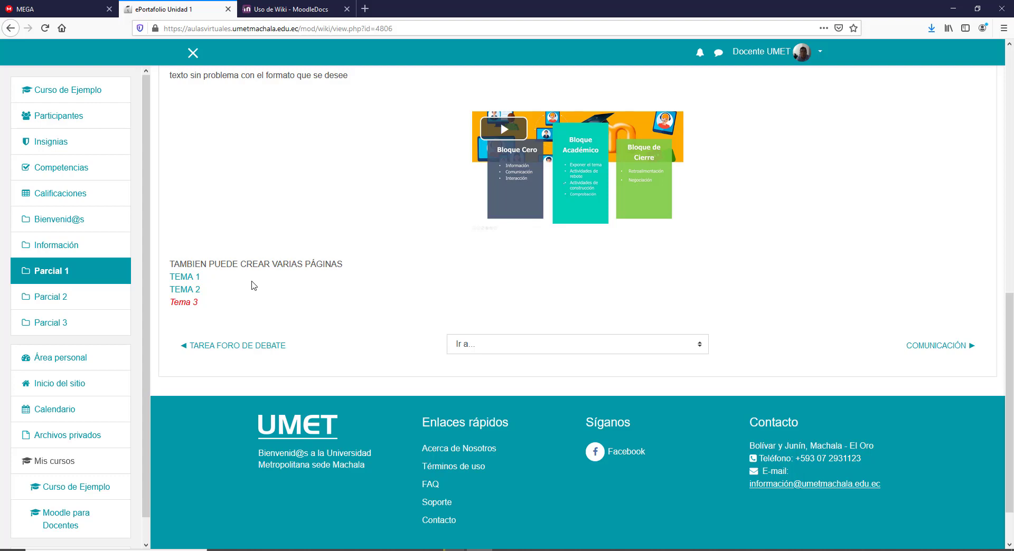
scroll(355, 285, "up", 7)
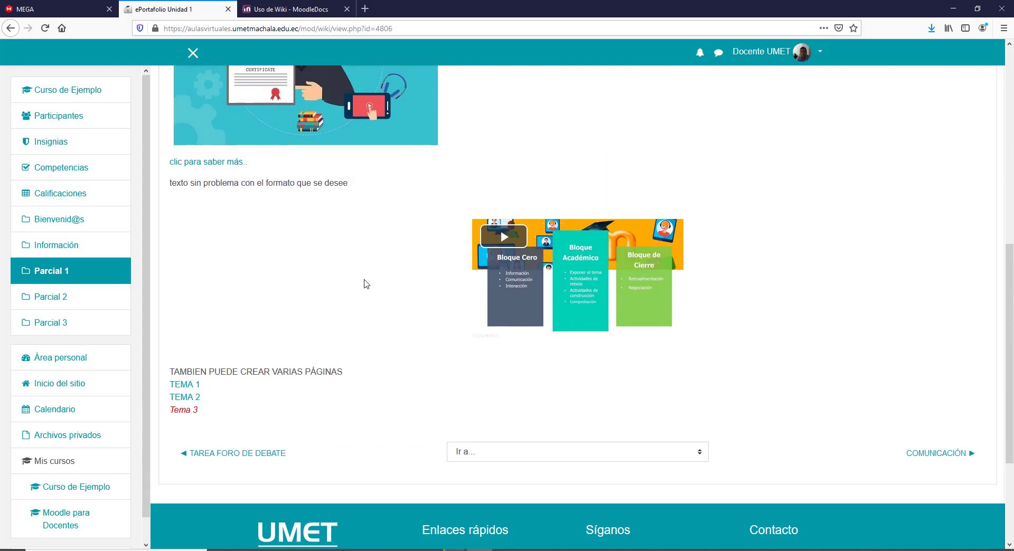